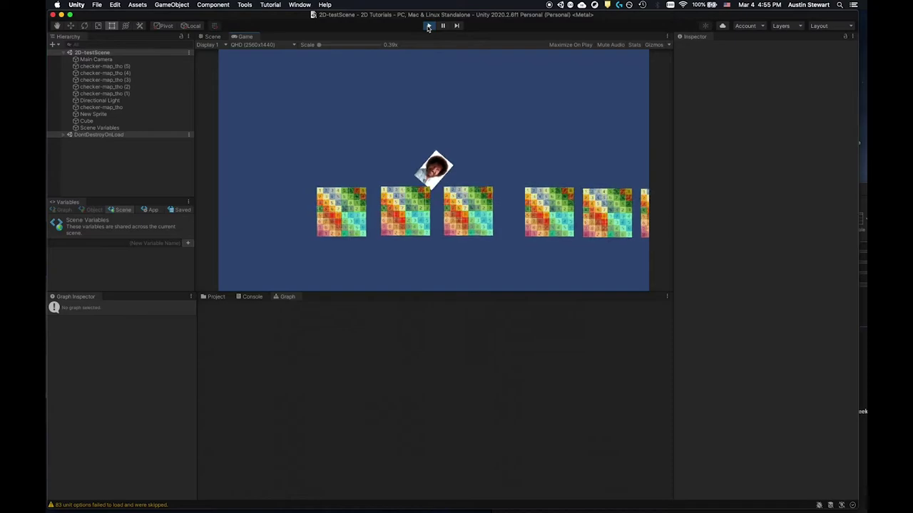
Stop the running game preview of the 2D test scene.
{"action": "left_click", "coordinate": [427, 26]}
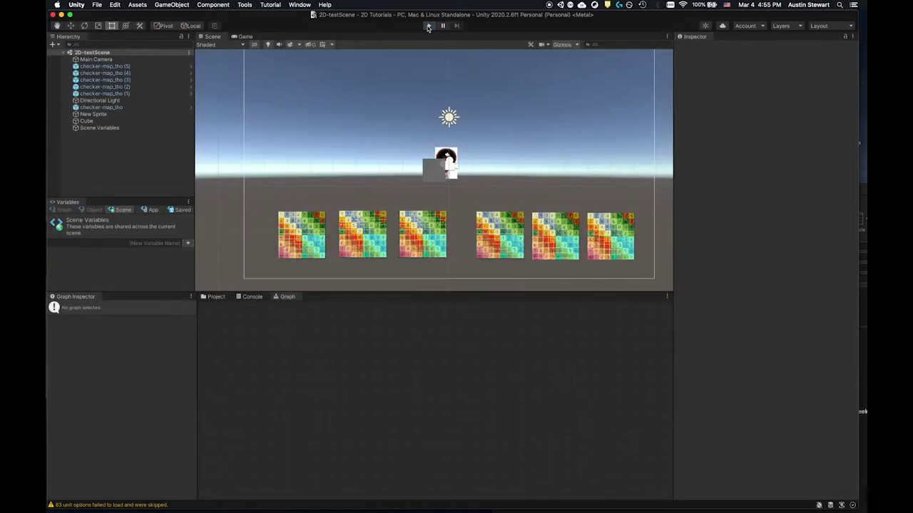
{"action": "left_click", "coordinate": [98, 5]}
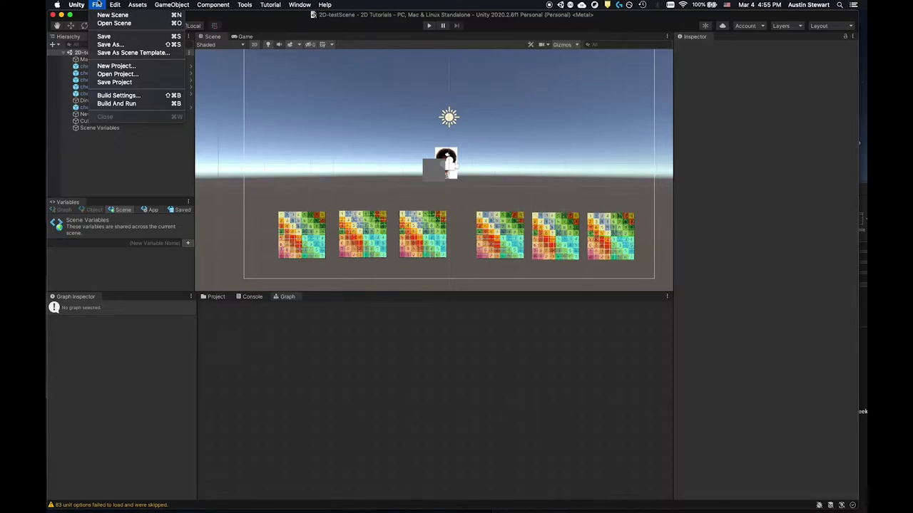
{"action": "mouse_move", "coordinate": [114, 5]}
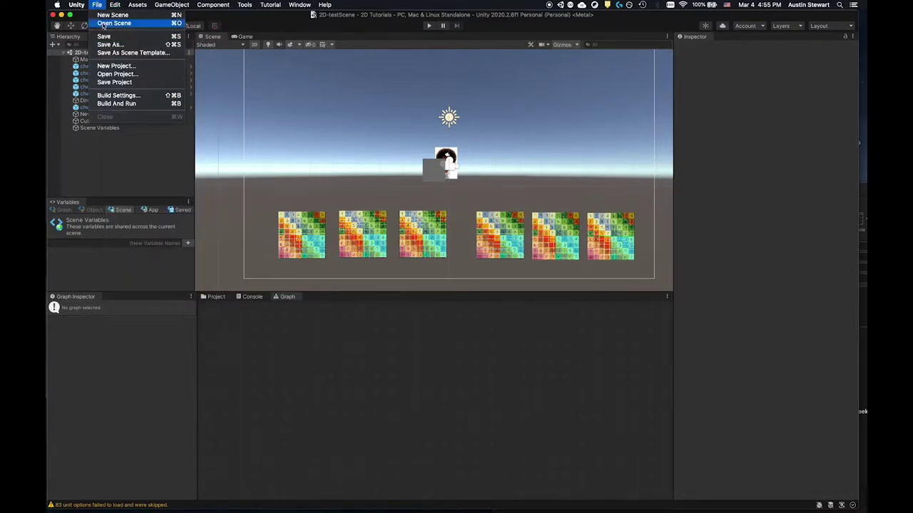
{"action": "left_click", "coordinate": [109, 15]}
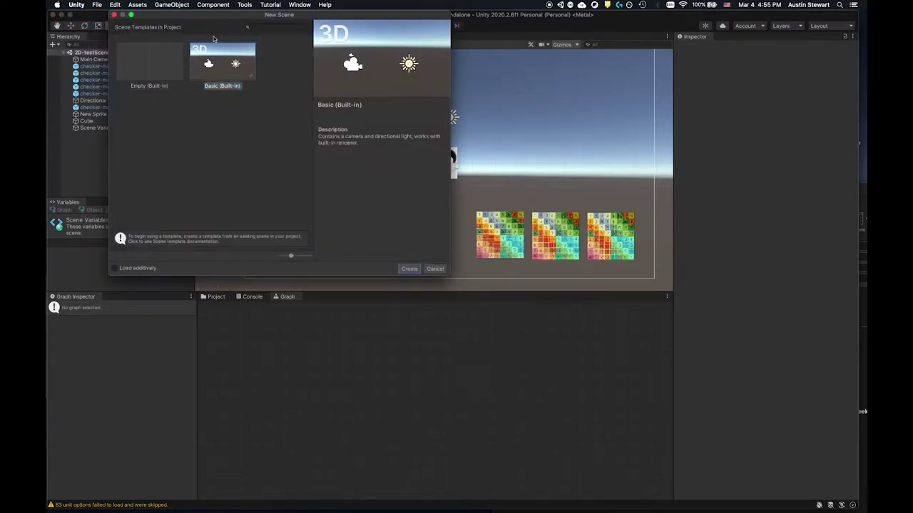
{"action": "left_click_drag", "start_coordinate": [208, 17], "coordinate": [253, 23]}
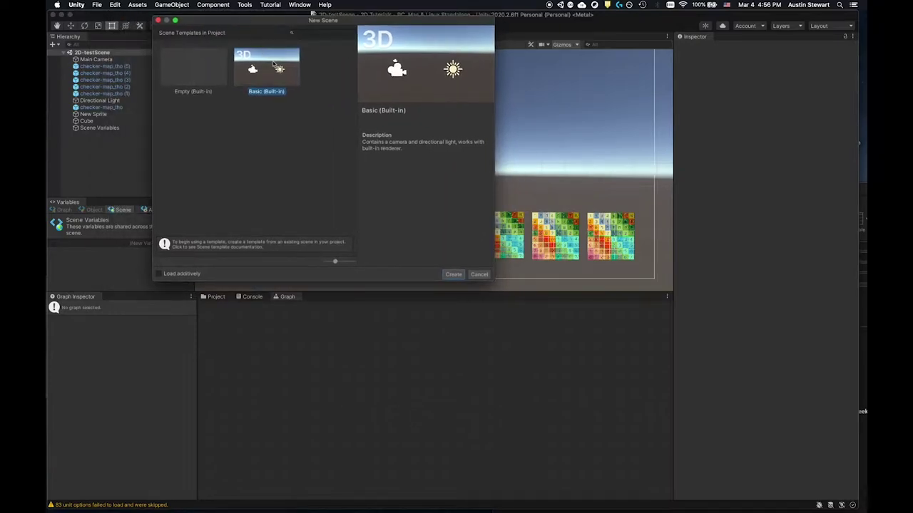
{"action": "left_click", "coordinate": [478, 275]}
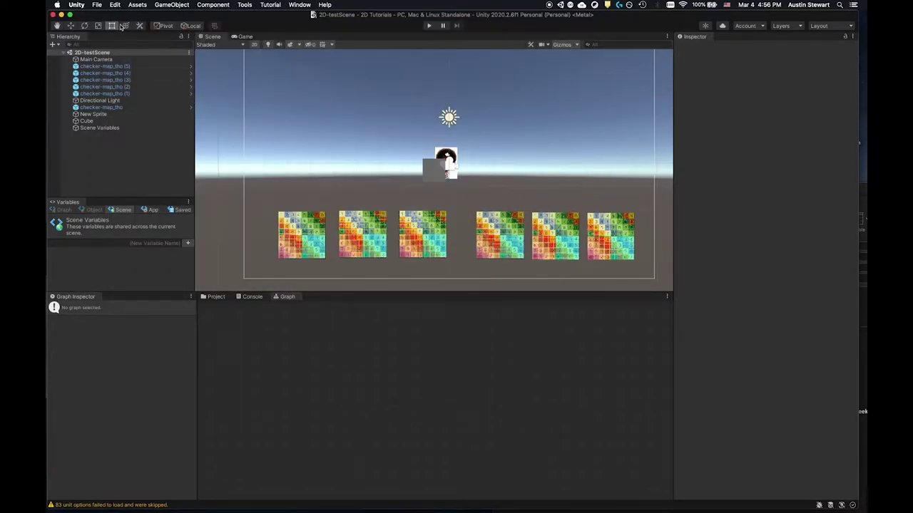
{"action": "left_click", "coordinate": [97, 4]}
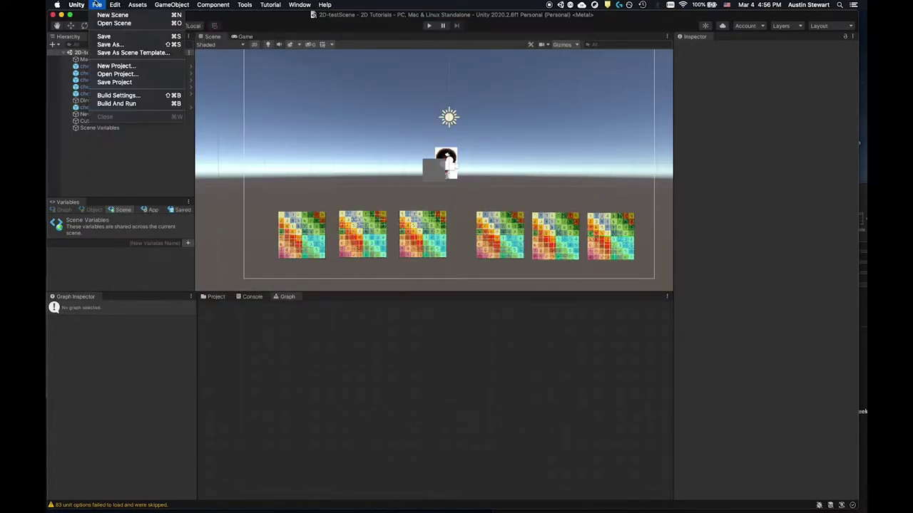
{"action": "left_click", "coordinate": [103, 4]}
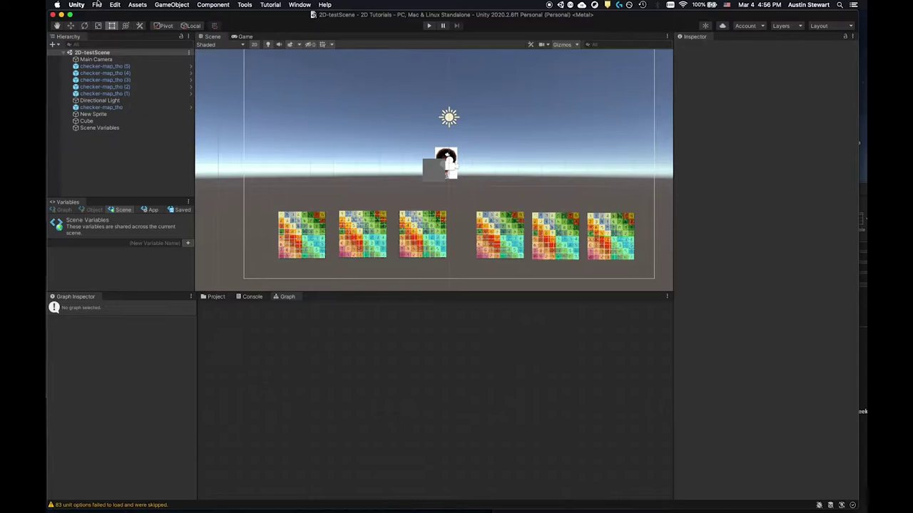
Search the computer for "unity" and switch to Unity Hub.
{"action": "left_click", "coordinate": [840, 5]}
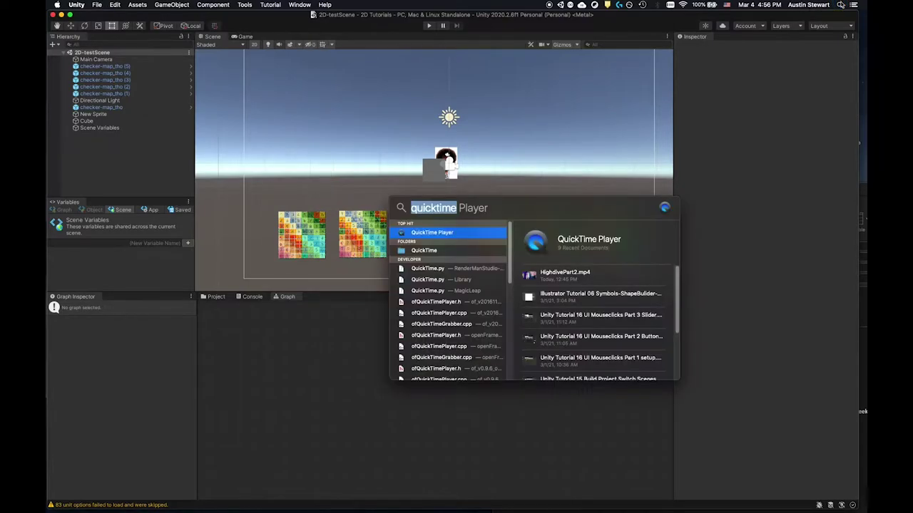
{"action": "key", "text": "BackSpace"}
{"action": "type", "text": "unity"}
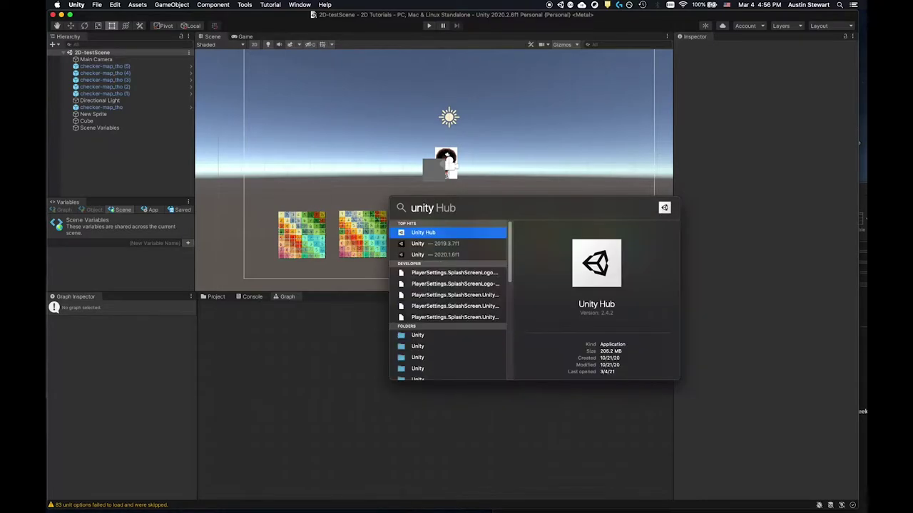
{"action": "key", "text": "Return"}
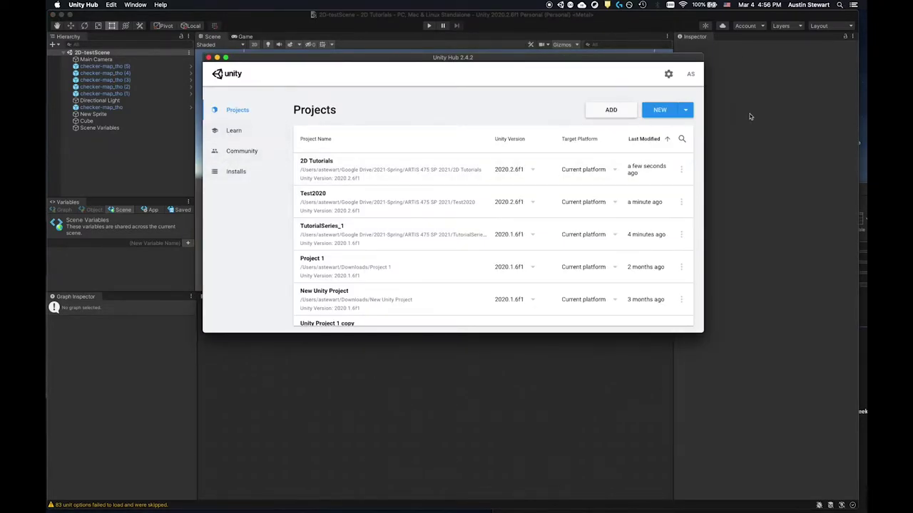
Look through the templates offered for a new project in Unity Hub, including Universal Render Pipeline, without creating a project.
{"action": "left_click", "coordinate": [660, 110]}
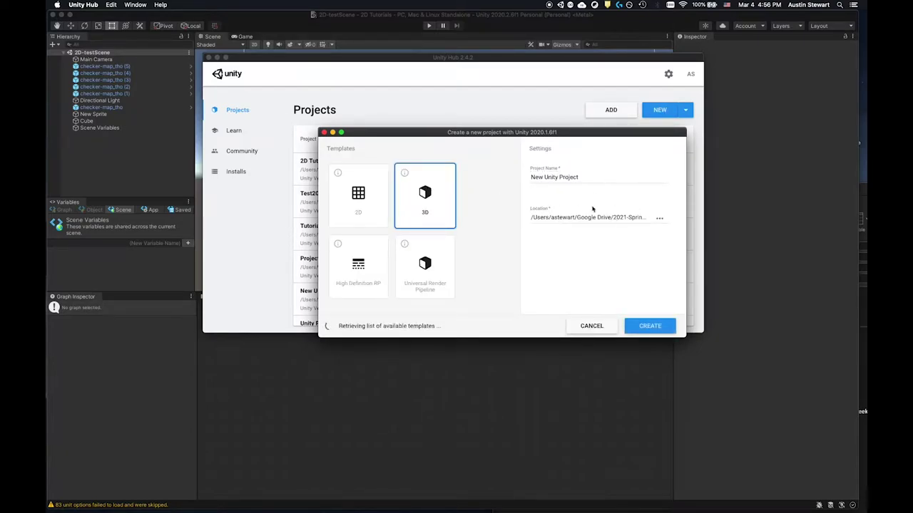
{"action": "left_click", "coordinate": [423, 265]}
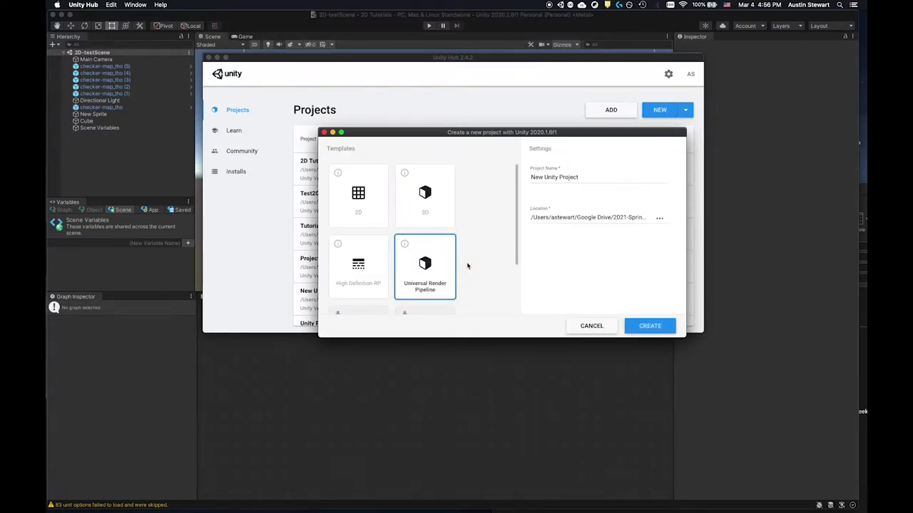
{"action": "scroll", "coordinate": [469, 264], "scroll_direction": "down", "scroll_amount": 2}
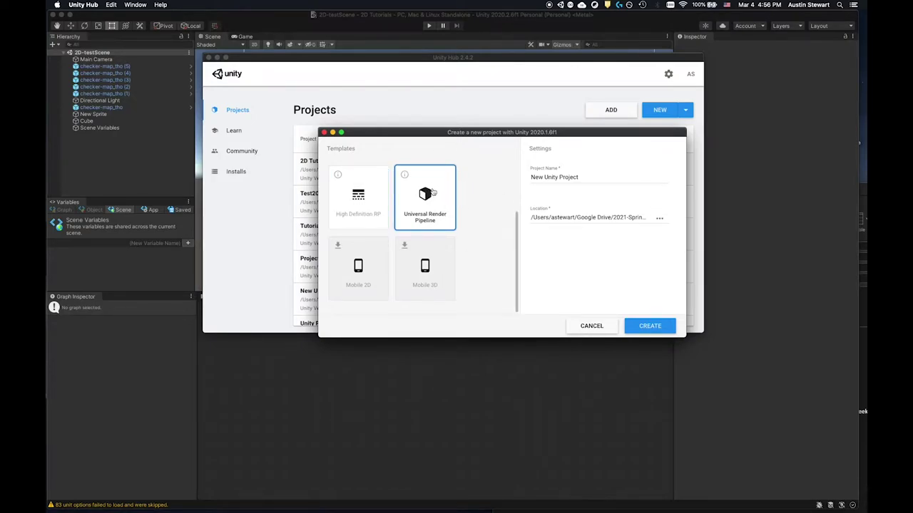
{"action": "scroll", "coordinate": [484, 265], "scroll_direction": "up", "scroll_amount": 1}
{"action": "scroll", "coordinate": [484, 264], "scroll_direction": "up", "scroll_amount": 3}
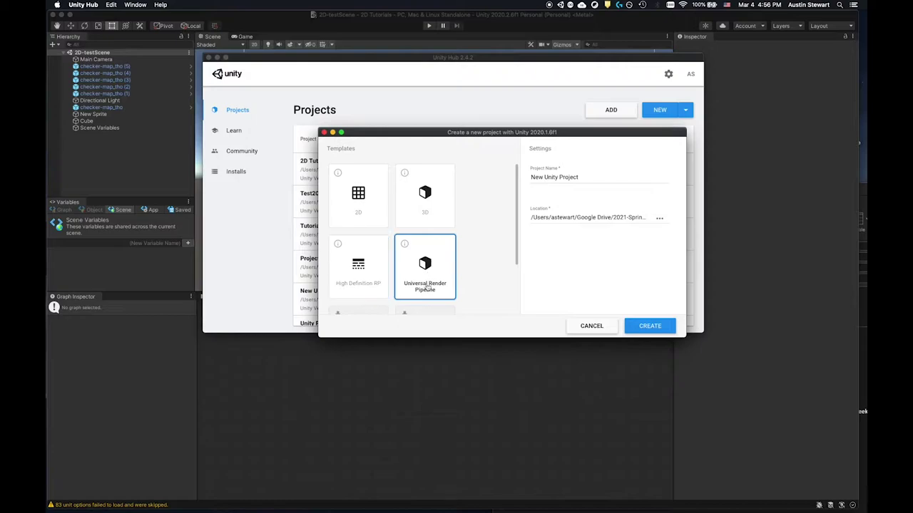
{"action": "scroll", "coordinate": [417, 273], "scroll_direction": "down", "scroll_amount": 3}
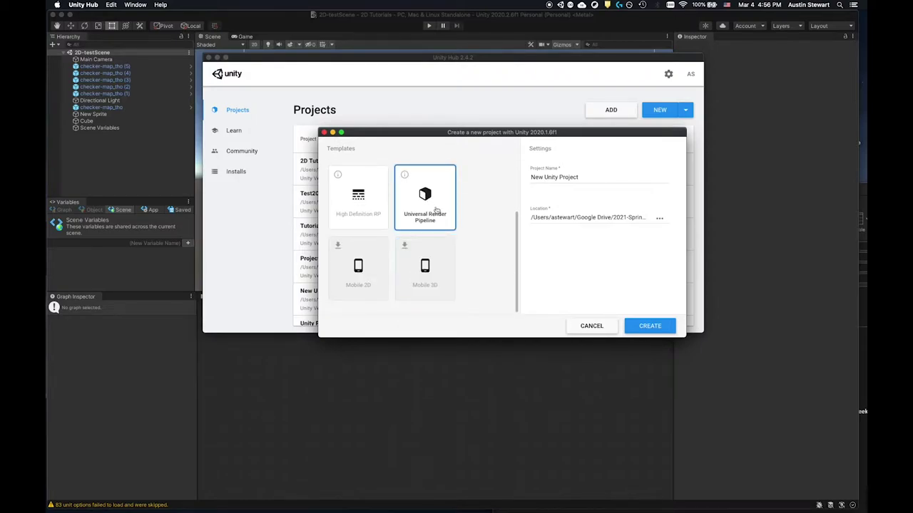
{"action": "scroll", "coordinate": [428, 274], "scroll_direction": "up", "scroll_amount": 3}
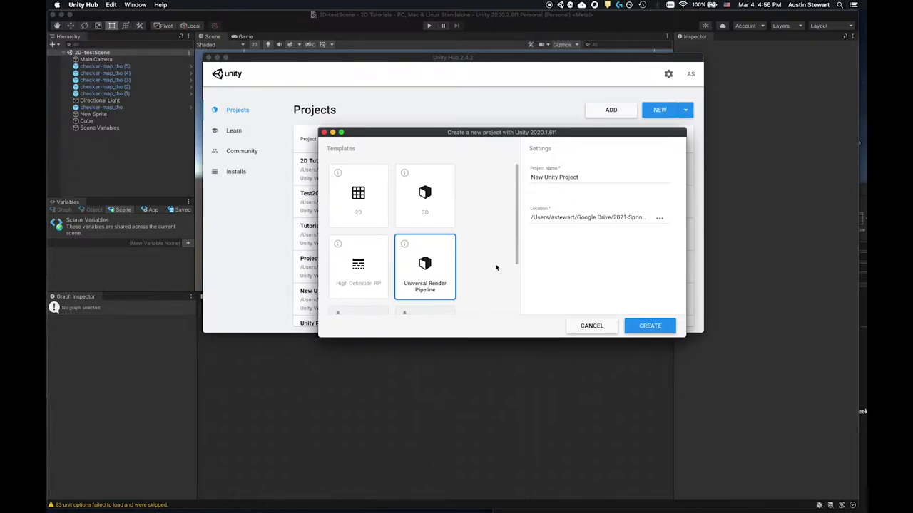
{"action": "left_click", "coordinate": [589, 330]}
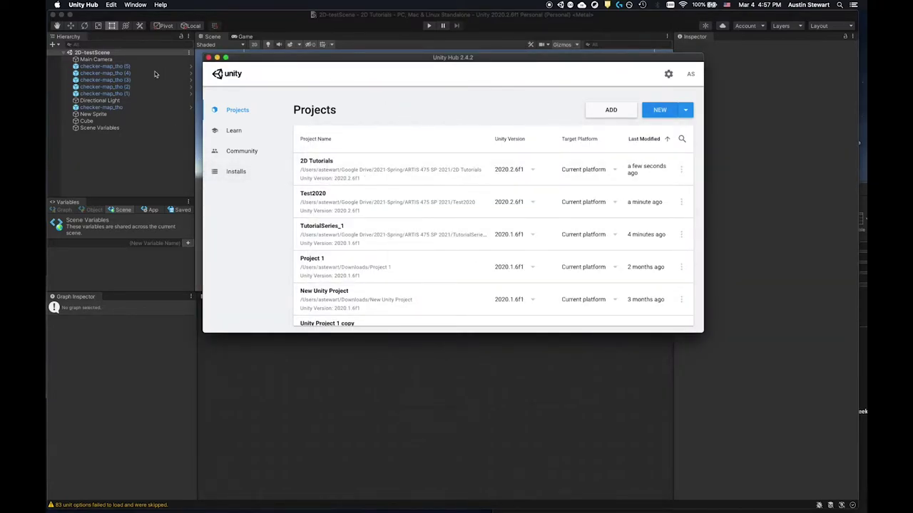
Switch back to the Unity editor and create a new scene from the Basic (Built-in) template.
{"action": "left_click", "coordinate": [149, 131]}
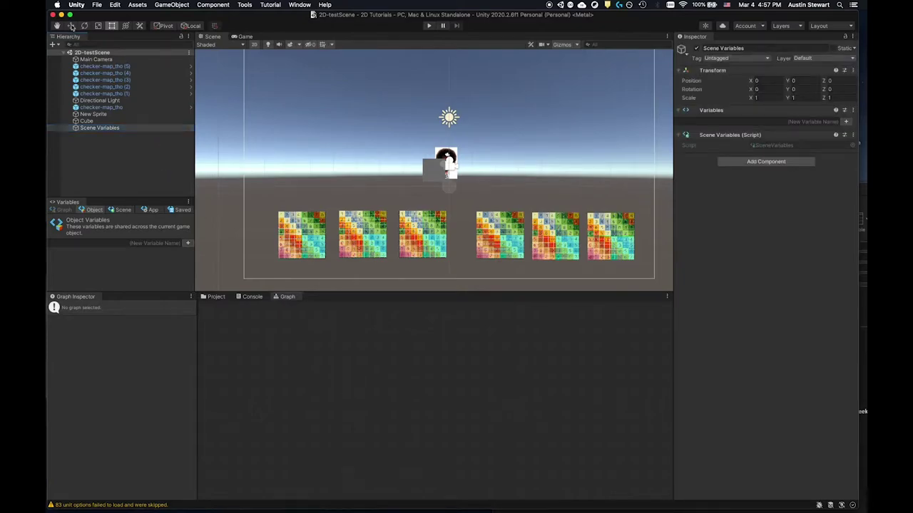
{"action": "left_click", "coordinate": [97, 5]}
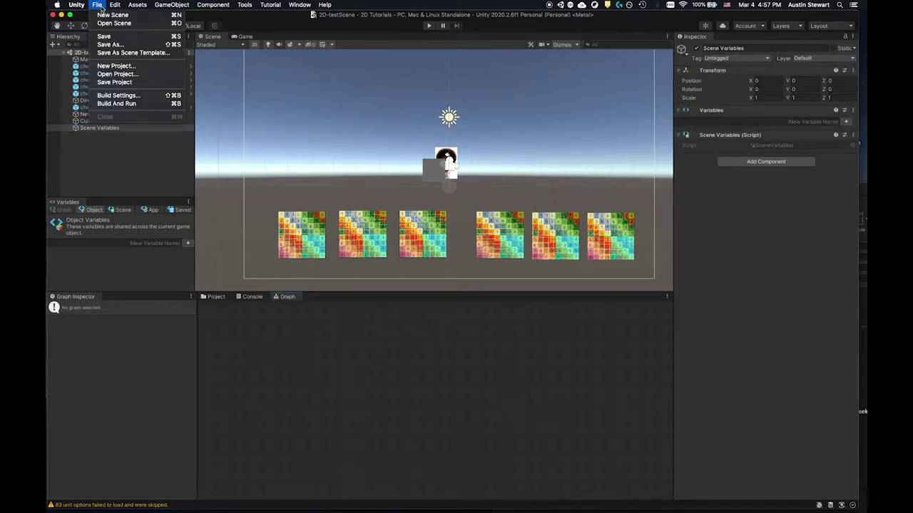
{"action": "left_click", "coordinate": [108, 16]}
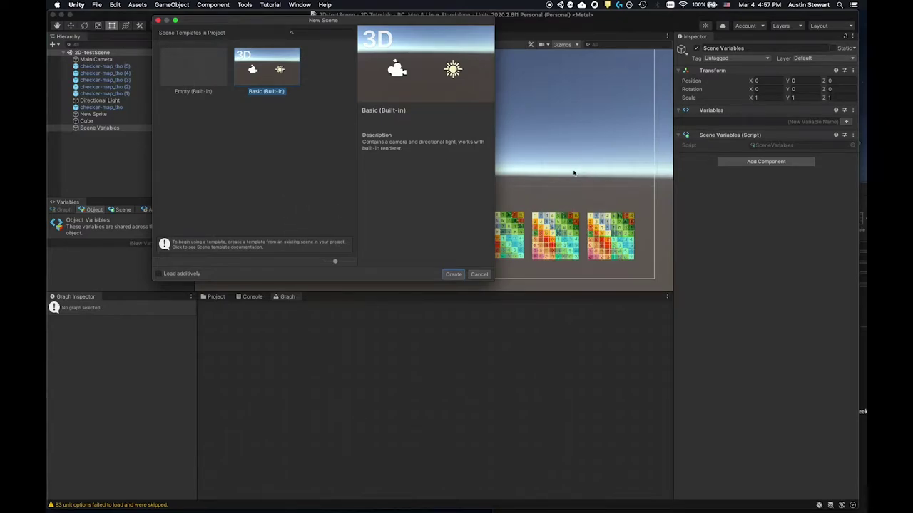
{"action": "left_click", "coordinate": [263, 69]}
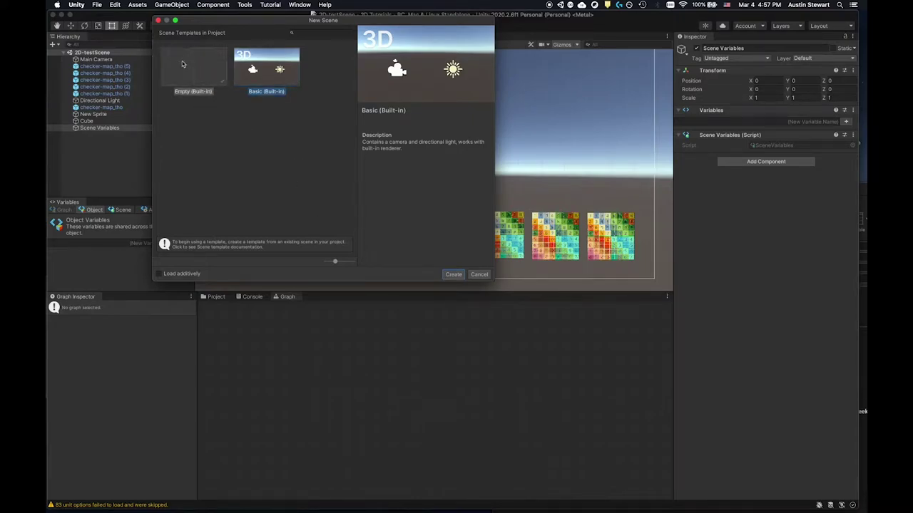
{"action": "left_click", "coordinate": [452, 274]}
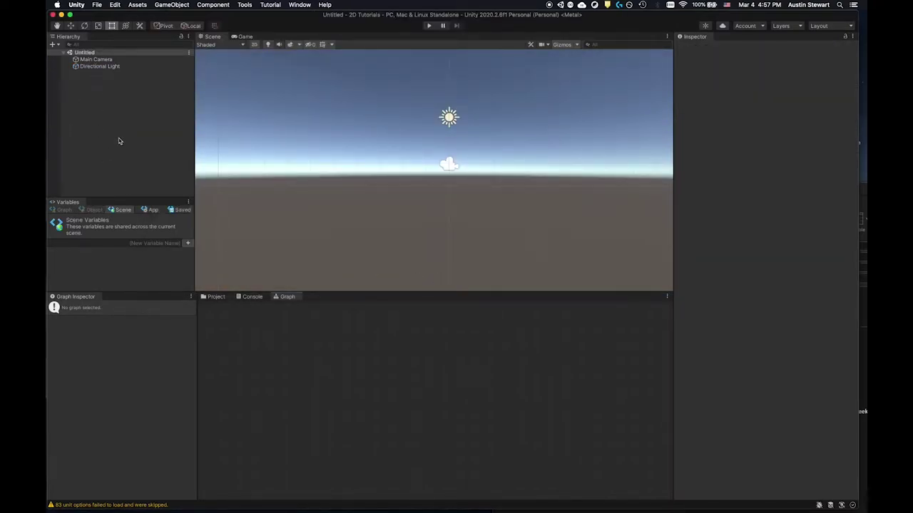
Save the new scene as 2D-Scene-Template in the Scenes folder inside the project's Assets.
{"action": "key", "text": "super+s"}
{"action": "type", "text": "2D-Scene-"}
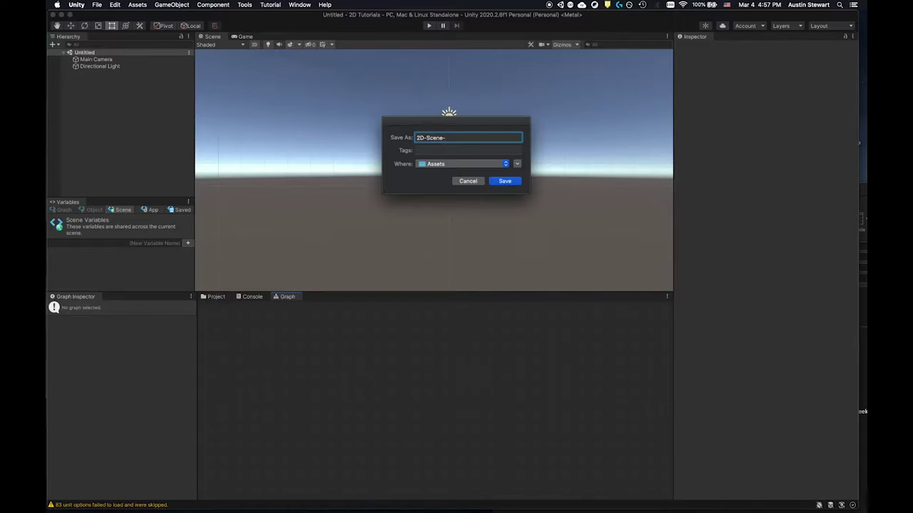
{"action": "type", "text": "Template"}
{"action": "left_click", "coordinate": [517, 164]}
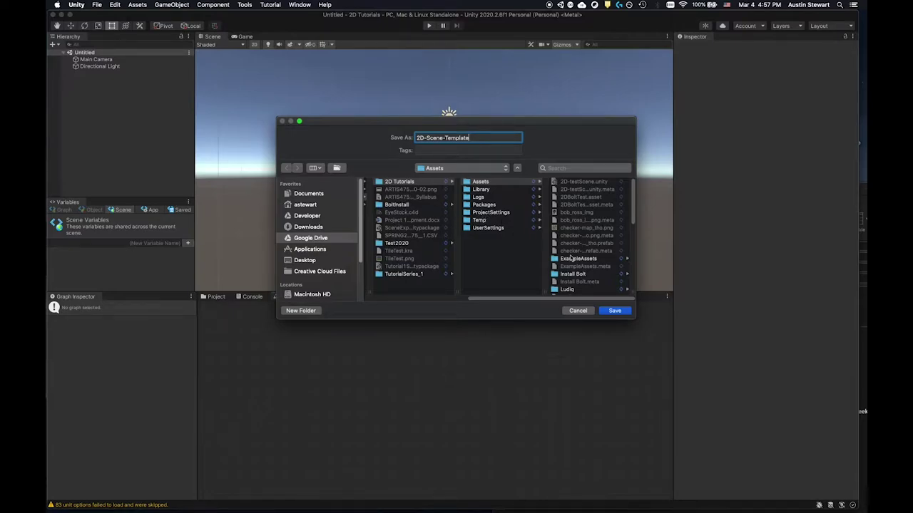
{"action": "scroll", "coordinate": [614, 266], "scroll_direction": "down", "scroll_amount": 5}
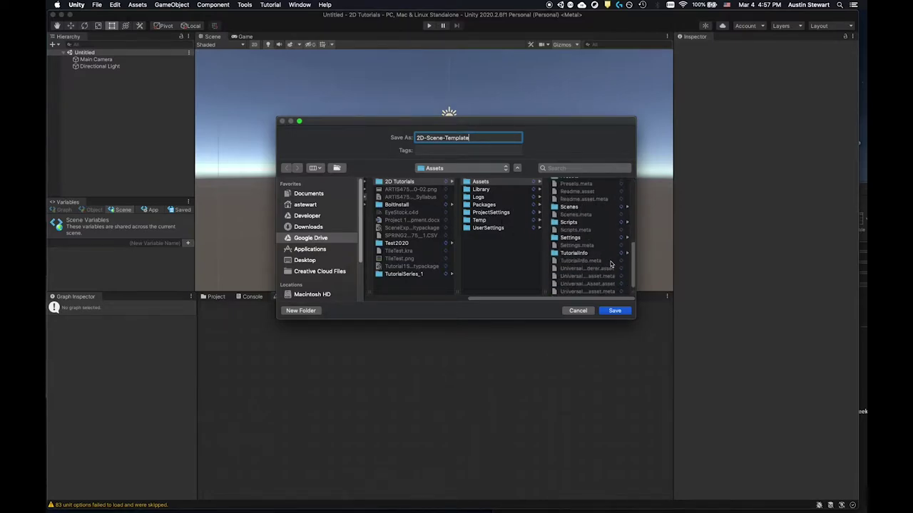
{"action": "left_click", "coordinate": [571, 207]}
{"action": "left_click", "coordinate": [615, 312]}
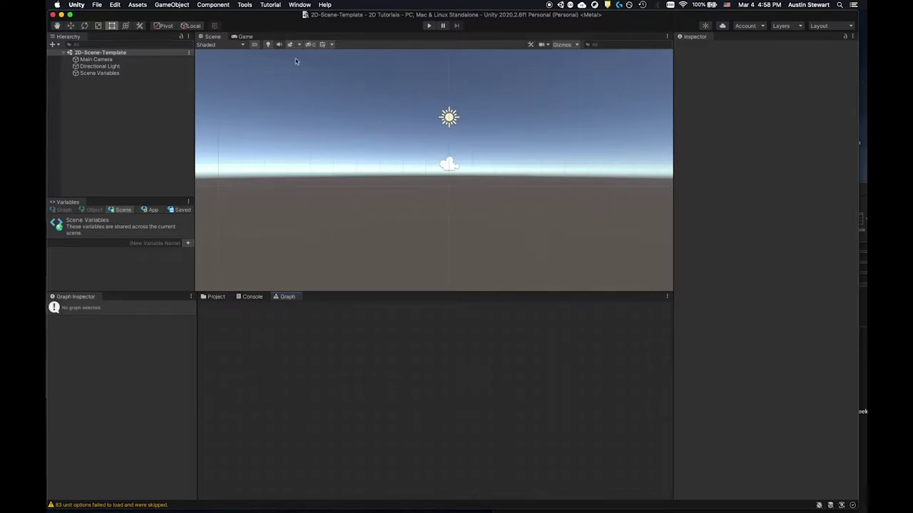
Turn off 2D mode in the Scene view and add a Cube object to the scene.
{"action": "left_click", "coordinate": [252, 45]}
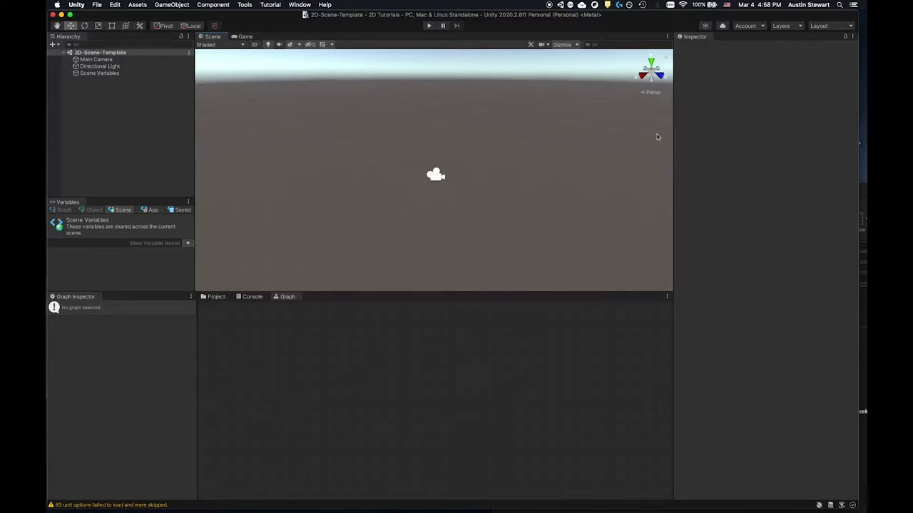
{"action": "left_click", "coordinate": [53, 45]}
{"action": "mouse_move", "coordinate": [86, 75]}
{"action": "left_click", "coordinate": [130, 75]}
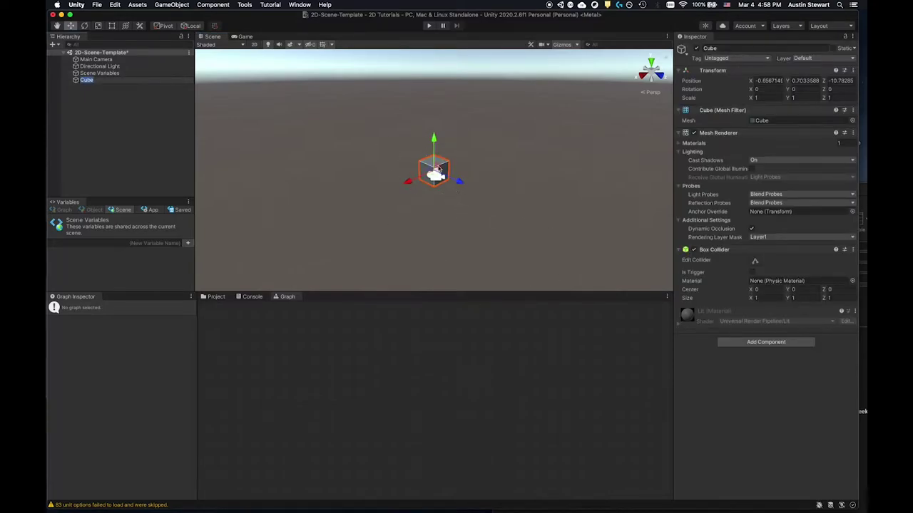
Check the cube in the Game view and the 2D Scene view, and inspect the Main Camera's and Cube's properties.
{"action": "left_click", "coordinate": [248, 37]}
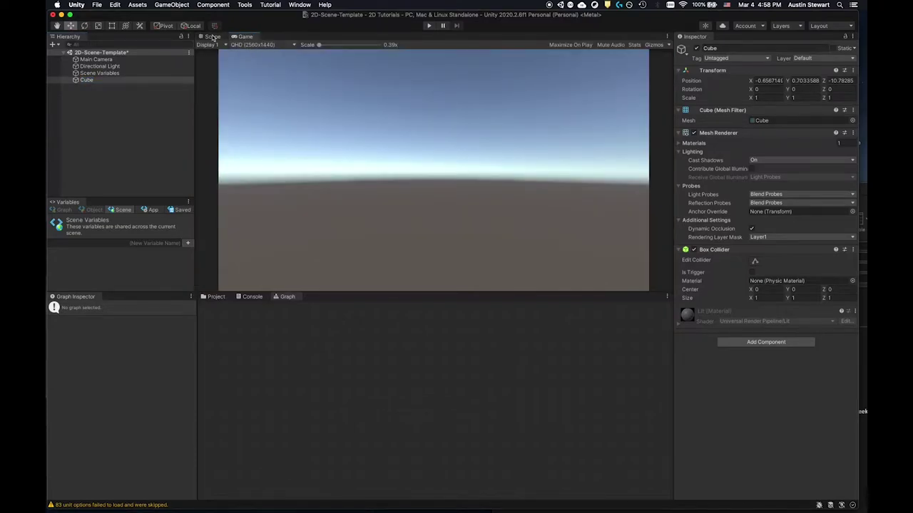
{"action": "left_click", "coordinate": [213, 36]}
{"action": "left_click", "coordinate": [255, 44]}
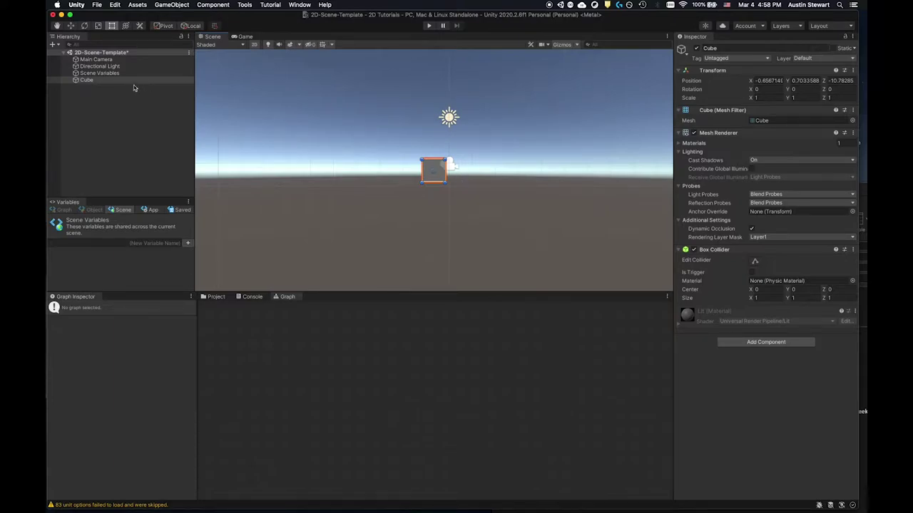
{"action": "left_click", "coordinate": [100, 61]}
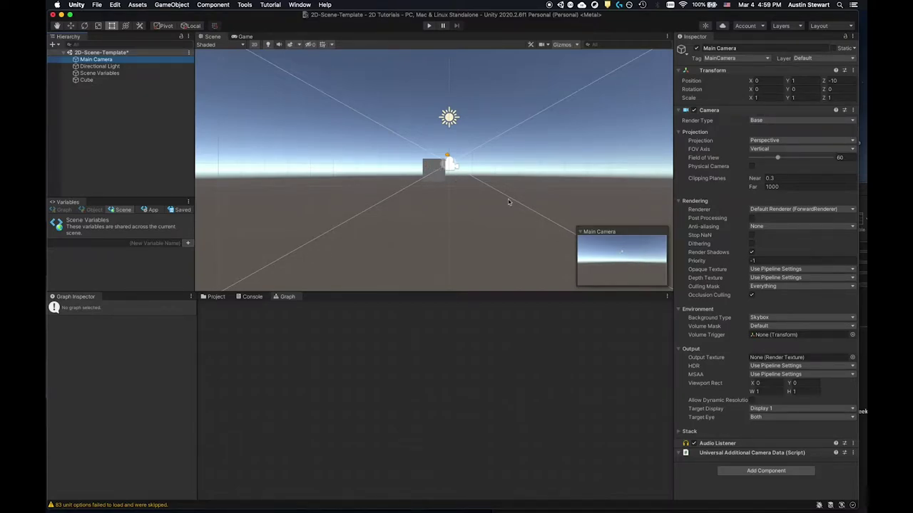
{"action": "left_click", "coordinate": [86, 80]}
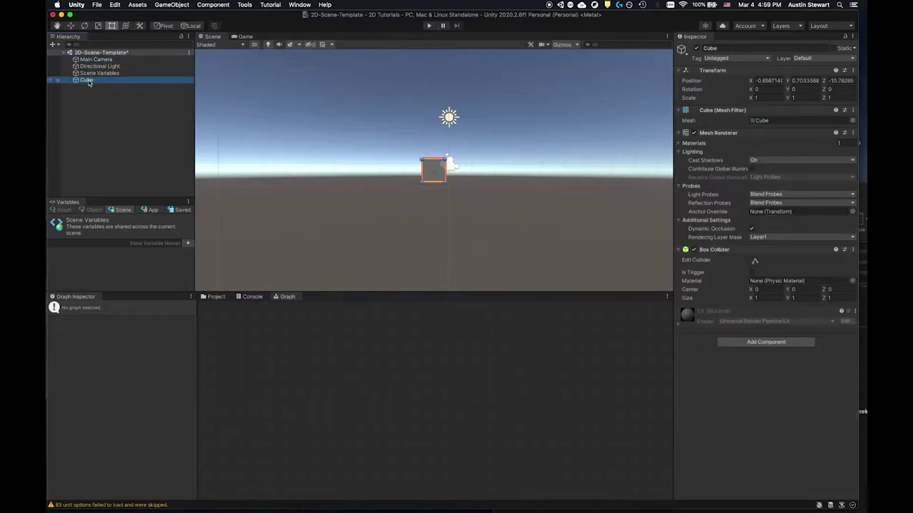
Move the cube along its X axis away from the Main Camera in the 3D Scene view, and select the camera.
{"action": "left_click", "coordinate": [254, 44]}
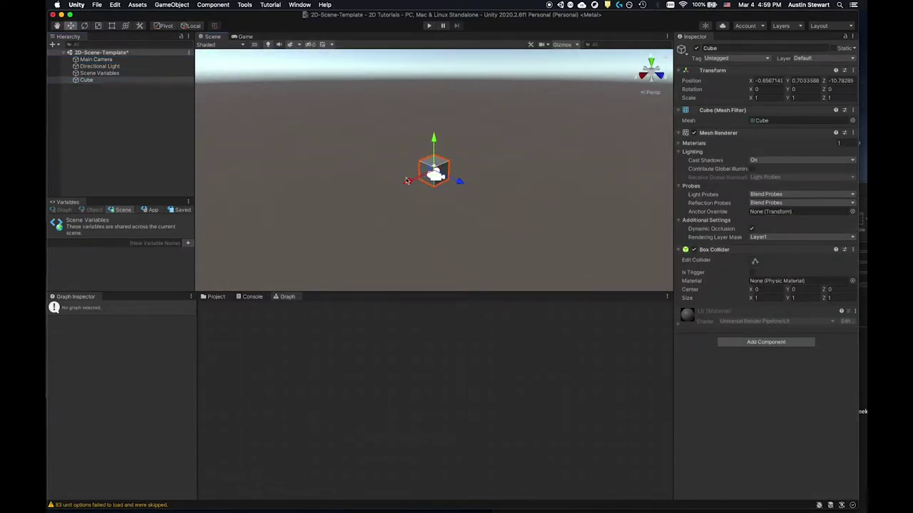
{"action": "left_click_drag", "start_coordinate": [409, 184], "coordinate": [431, 173]}
{"action": "left_click", "coordinate": [436, 178]}
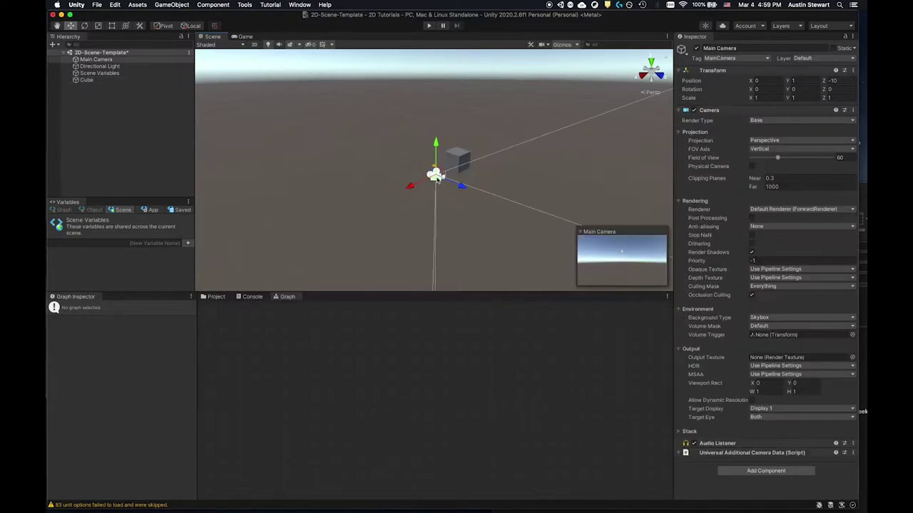
Move the cube in front of the Main Camera in the 3D Scene view, check the camera preview, and return to 2D mode.
{"action": "left_click", "coordinate": [461, 157]}
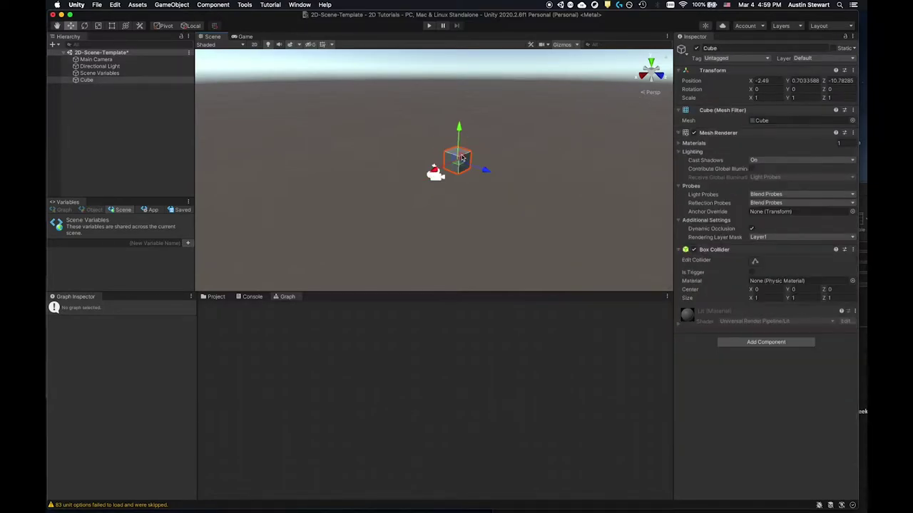
{"action": "left_click_drag", "start_coordinate": [487, 177], "coordinate": [608, 269]}
{"action": "left_click", "coordinate": [437, 177]}
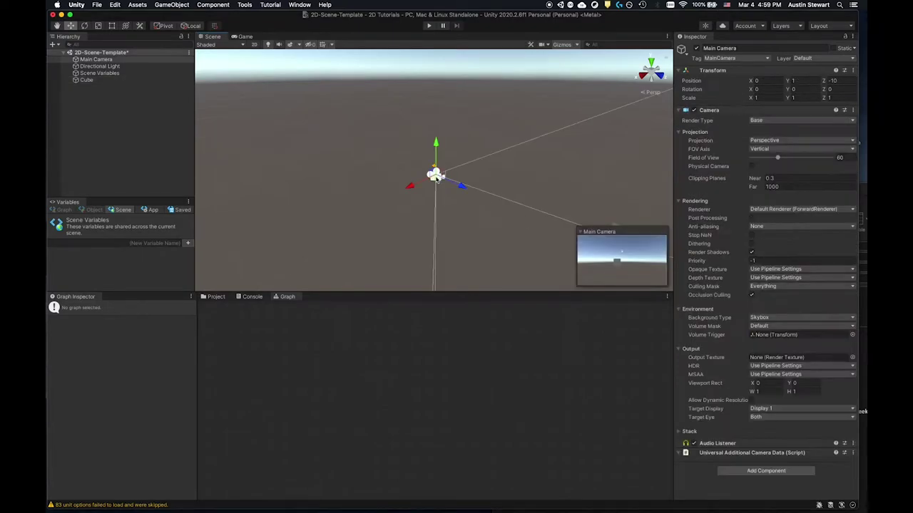
{"action": "left_click", "coordinate": [254, 44]}
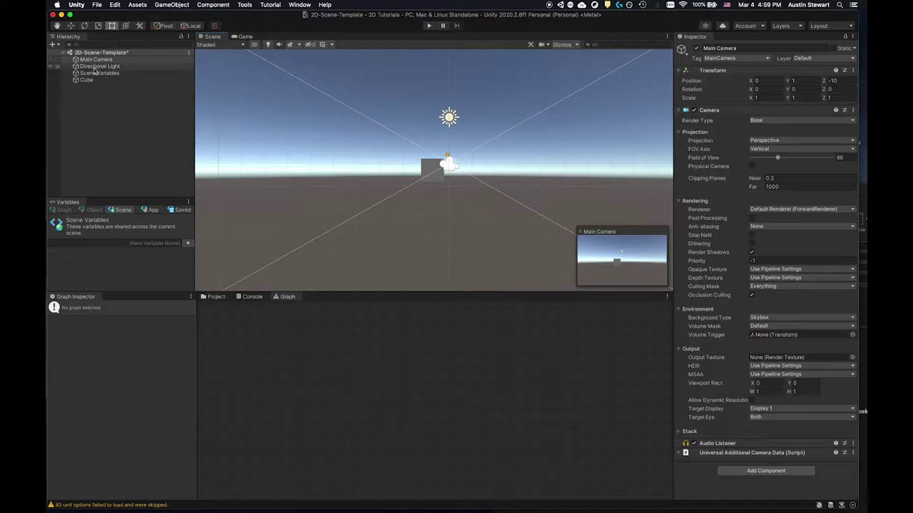
Move the cube straight up in the 2D Scene view to about Y 5.03 and check it in the Main Camera preview.
{"action": "left_click", "coordinate": [87, 80]}
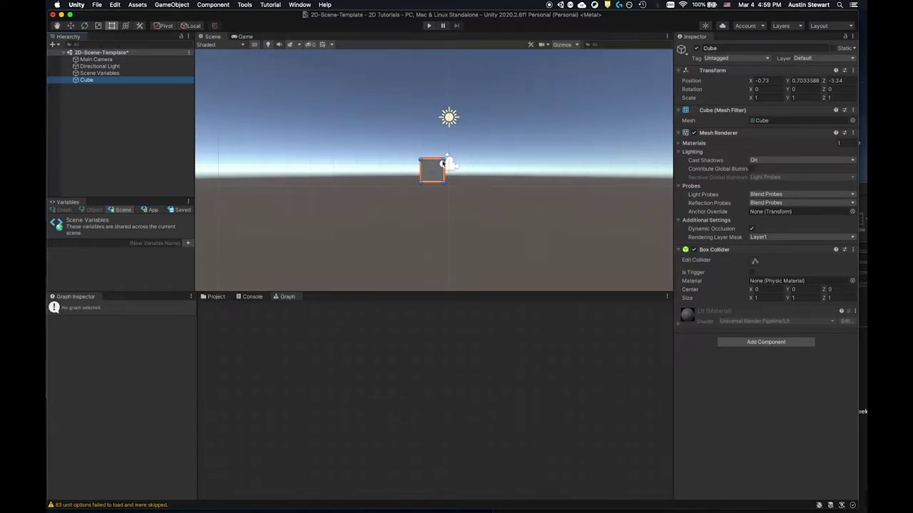
{"action": "left_click_drag", "start_coordinate": [442, 161], "coordinate": [470, 133]}
{"action": "left_click", "coordinate": [429, 166]}
{"action": "left_click_drag", "start_coordinate": [430, 167], "coordinate": [428, 62]}
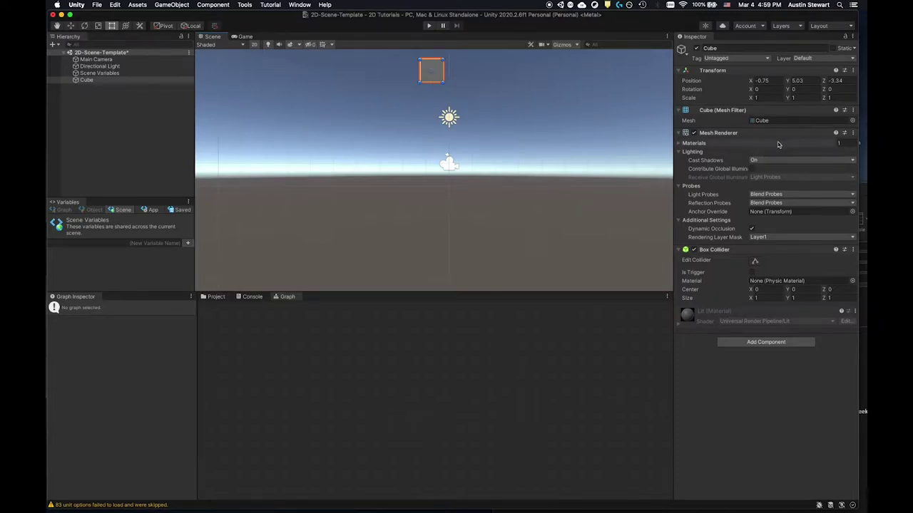
{"action": "left_click", "coordinate": [93, 59]}
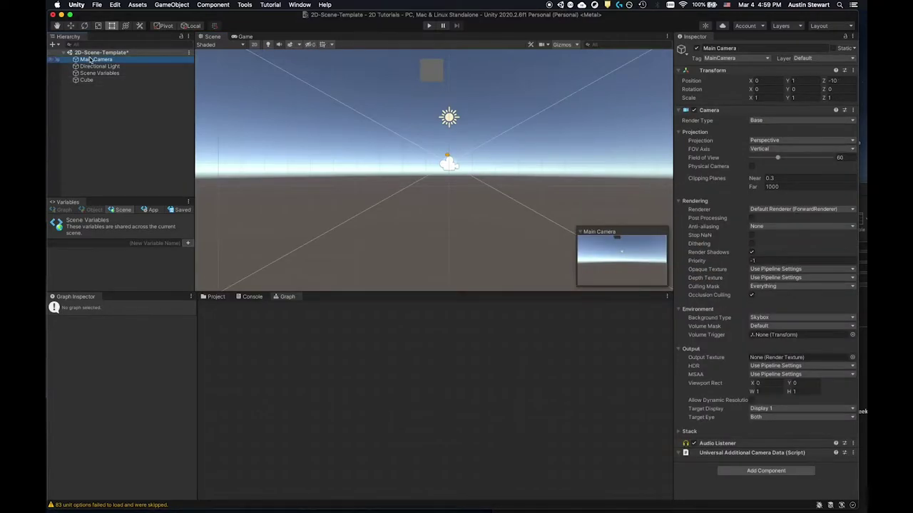
Lower the cube to about Y 3.3 in the 2D Scene view and check it in the Main Camera preview.
{"action": "left_click", "coordinate": [436, 76]}
{"action": "left_click_drag", "start_coordinate": [437, 70], "coordinate": [440, 113]}
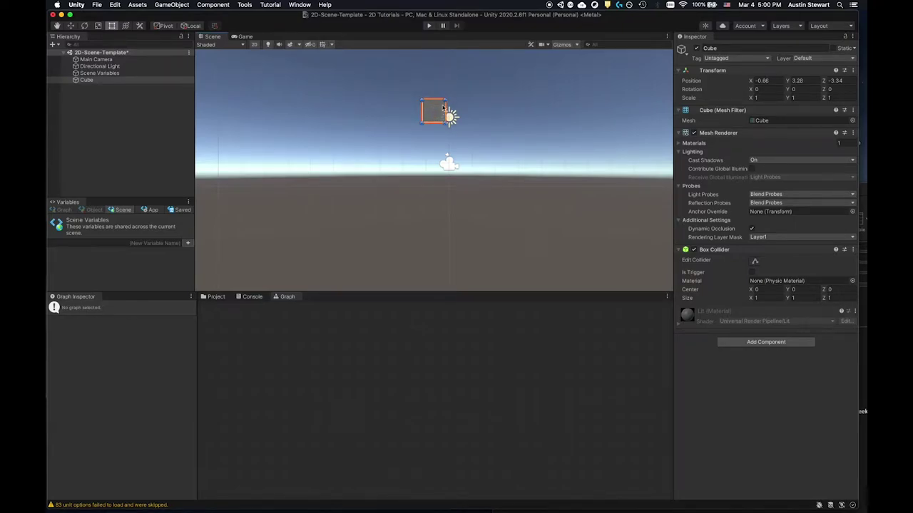
{"action": "left_click_drag", "start_coordinate": [440, 108], "coordinate": [439, 105]}
{"action": "left_click", "coordinate": [91, 60]}
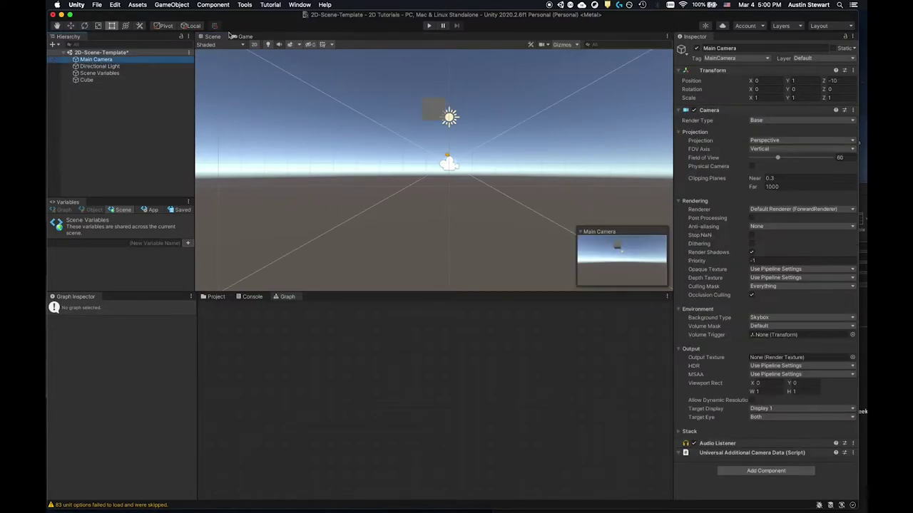
Compare Perspective and Orthographic projection for the Main Camera in the Game view, leaving the camera set to Orthographic.
{"action": "left_click", "coordinate": [244, 36]}
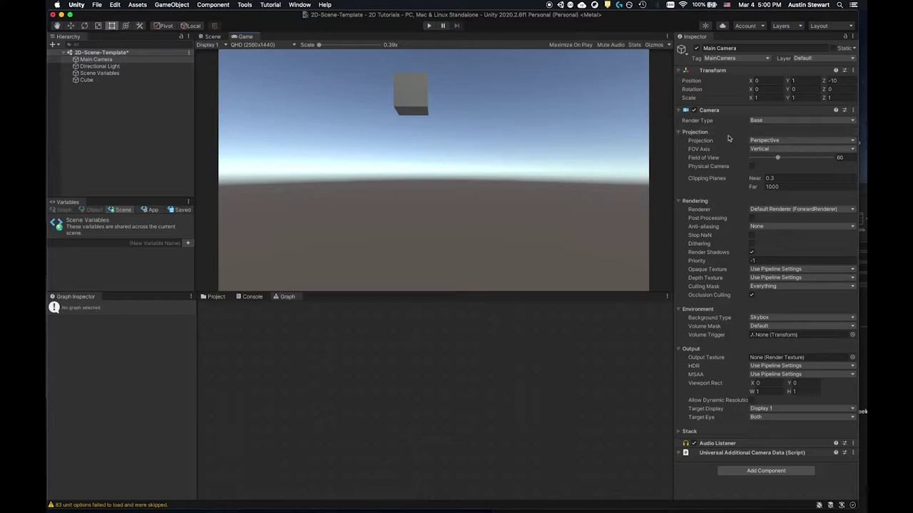
{"action": "left_click", "coordinate": [830, 141]}
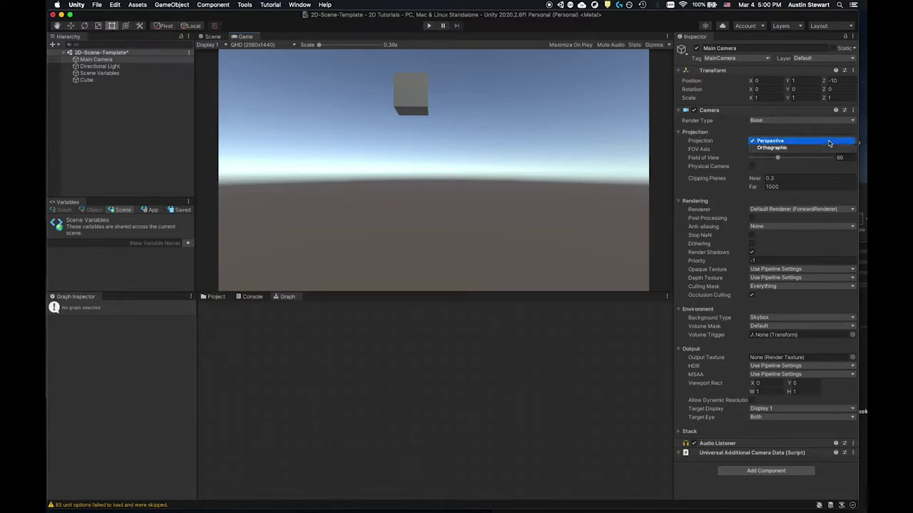
{"action": "left_click", "coordinate": [826, 148]}
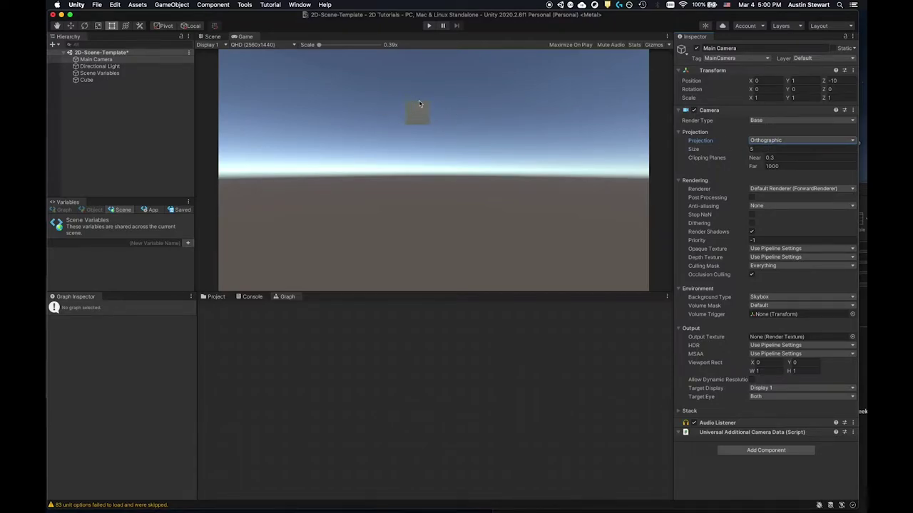
{"action": "left_click", "coordinate": [805, 142]}
{"action": "left_click", "coordinate": [790, 133]}
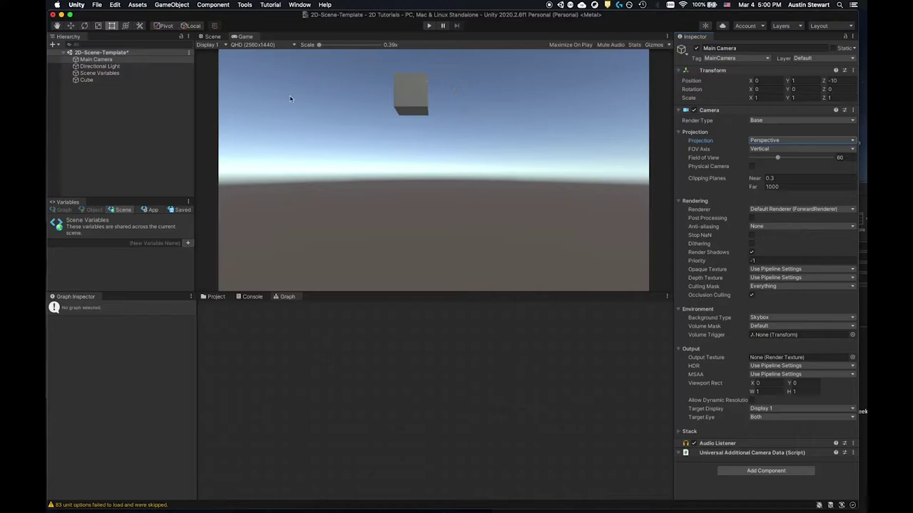
{"action": "left_click", "coordinate": [767, 141]}
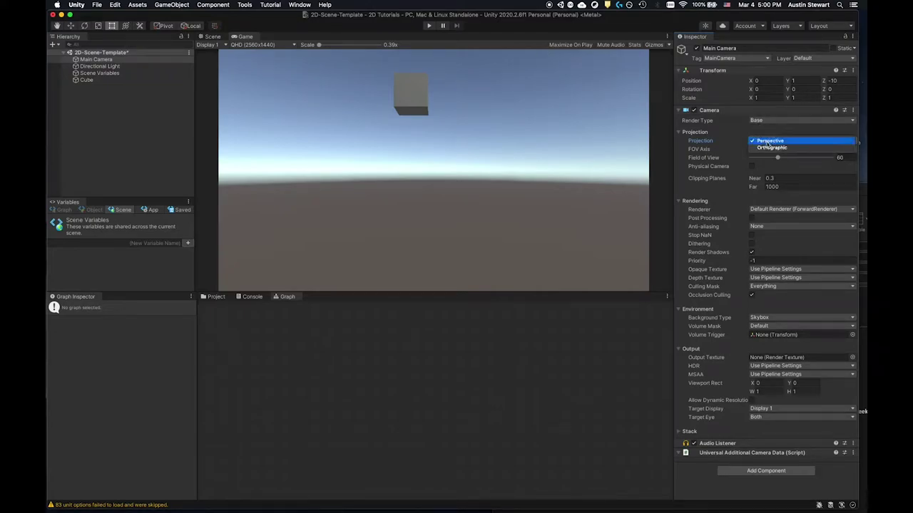
{"action": "left_click", "coordinate": [769, 148]}
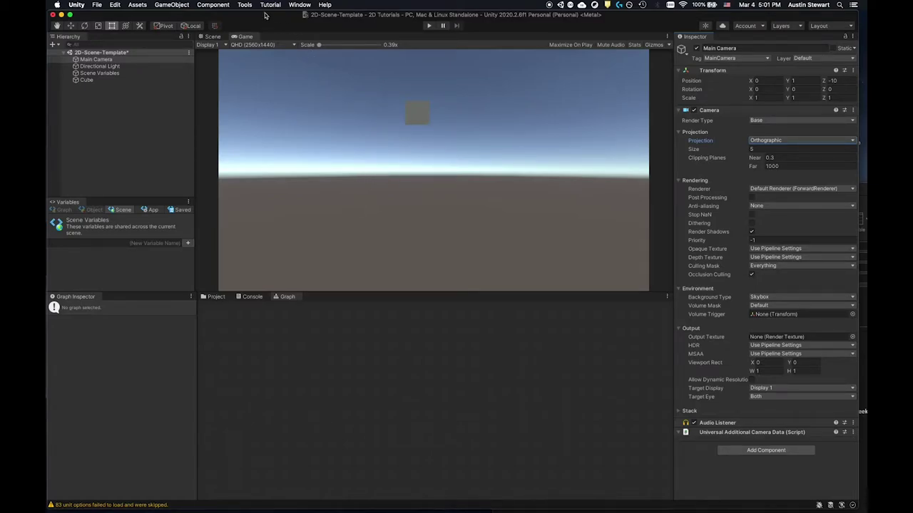
Open the rendering Lighting settings and show the scene's Environment options.
{"action": "left_click", "coordinate": [300, 5]}
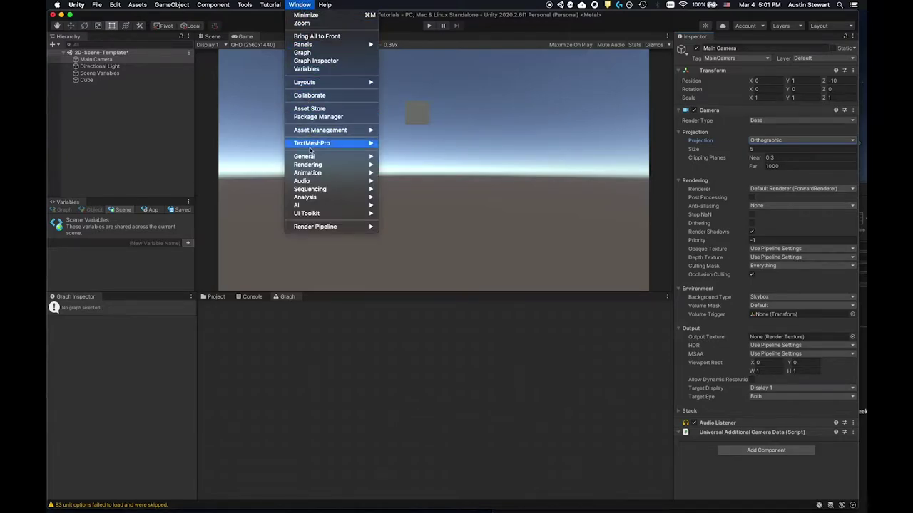
{"action": "mouse_move", "coordinate": [314, 166]}
{"action": "left_click", "coordinate": [397, 167]}
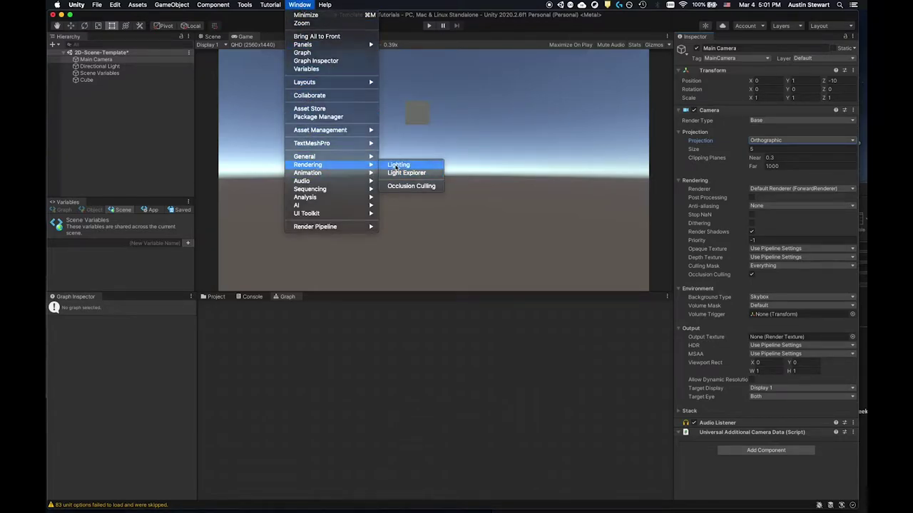
{"action": "left_click_drag", "start_coordinate": [754, 86], "coordinate": [616, 91]}
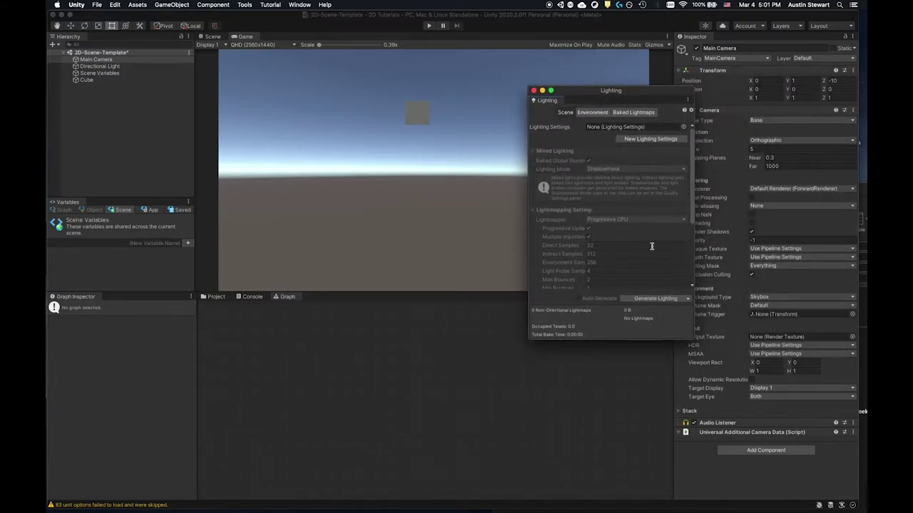
{"action": "left_click", "coordinate": [591, 113]}
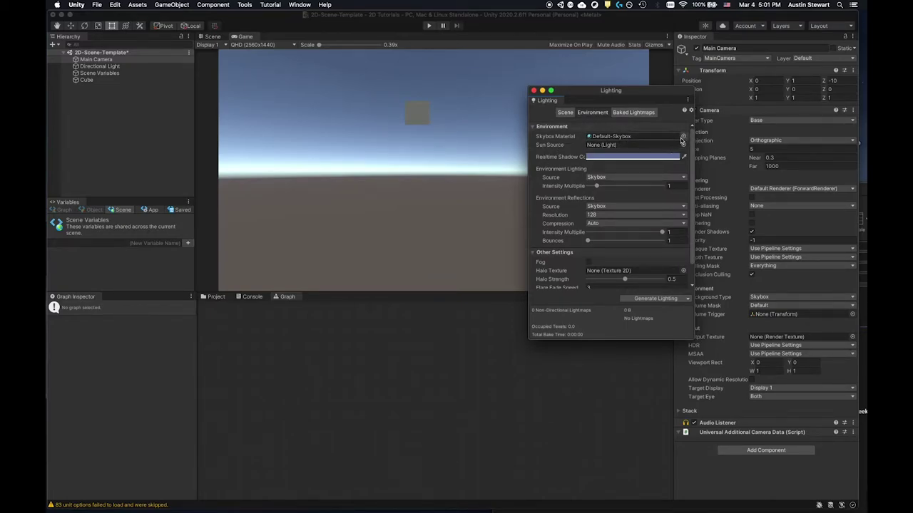
Set the environment's Skybox Material to None and check the background in the Scene and Game views.
{"action": "left_click", "coordinate": [683, 136]}
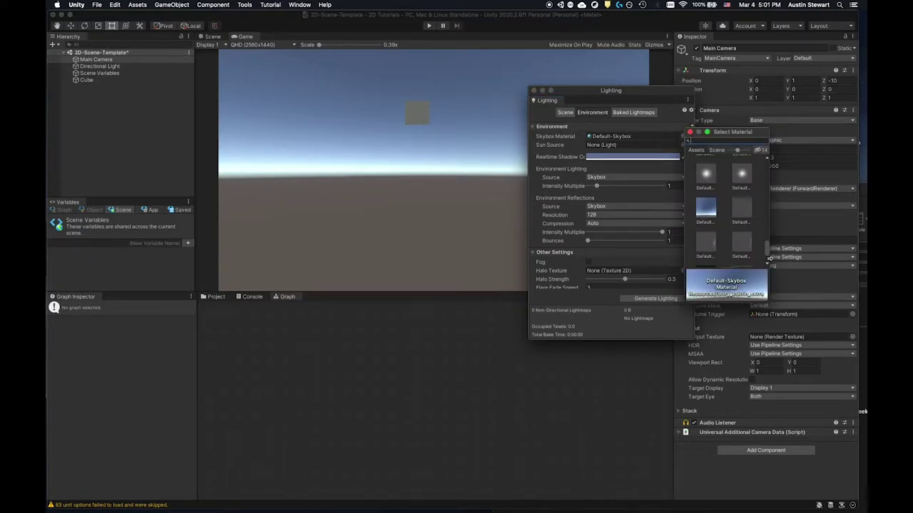
{"action": "scroll", "coordinate": [769, 255], "scroll_direction": "up", "scroll_amount": 5}
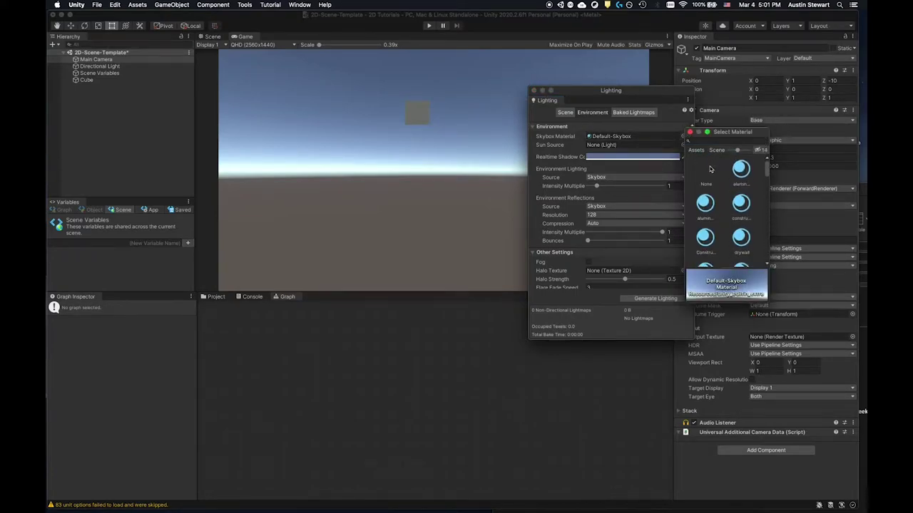
{"action": "left_click", "coordinate": [705, 177]}
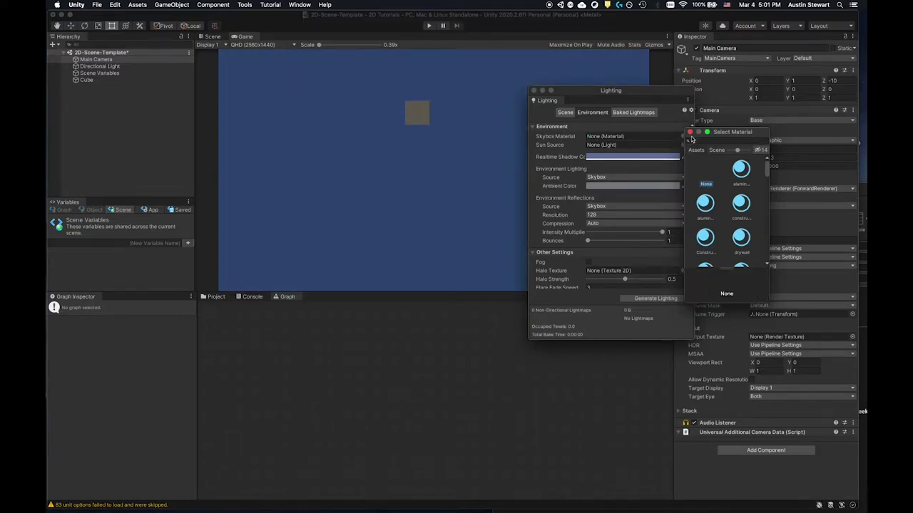
{"action": "left_click", "coordinate": [690, 132]}
{"action": "left_click_drag", "start_coordinate": [601, 91], "coordinate": [653, 107]}
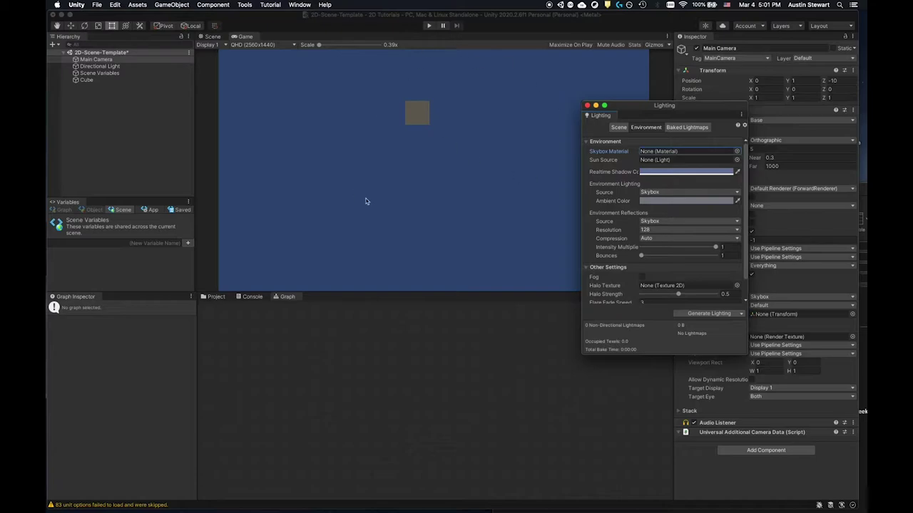
{"action": "left_click_drag", "start_coordinate": [646, 107], "coordinate": [668, 102]}
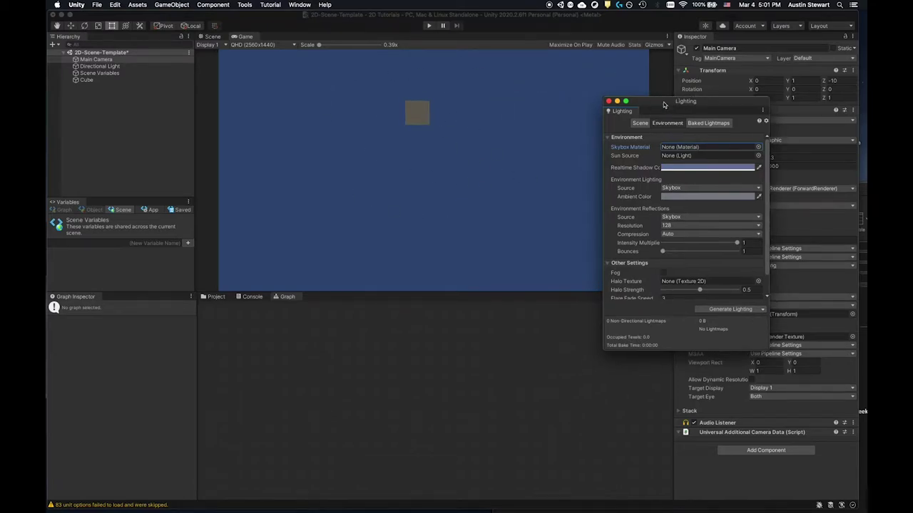
{"action": "left_click", "coordinate": [212, 37]}
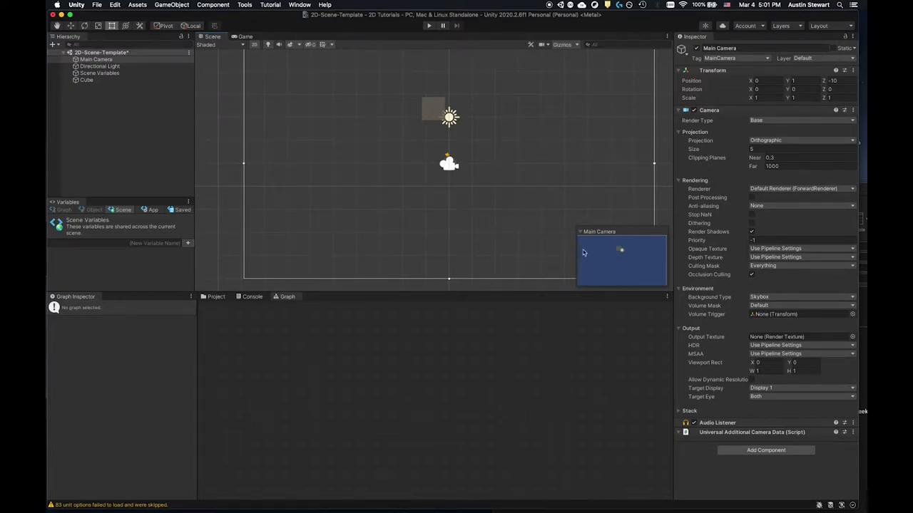
{"action": "left_click", "coordinate": [242, 37]}
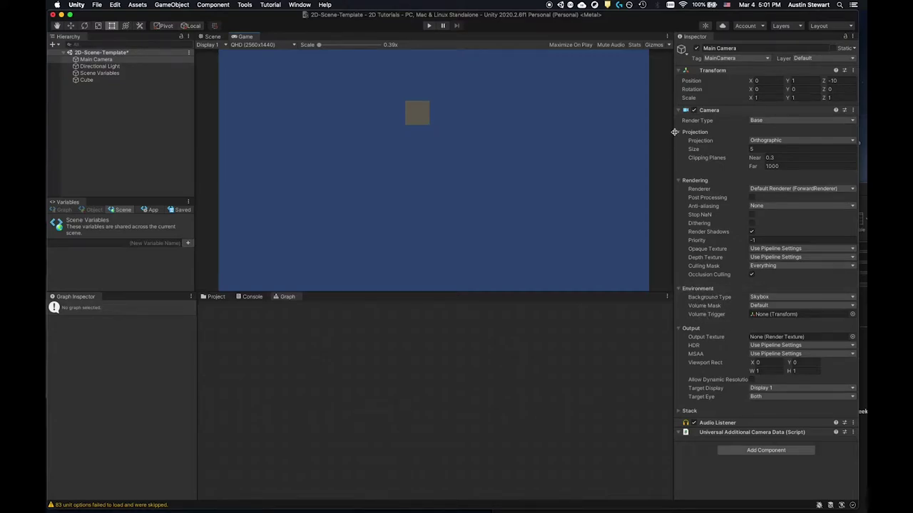
Set the Main Camera's Background Type to Solid Color and make the background light pink (F1ACE7).
{"action": "left_click", "coordinate": [763, 298]}
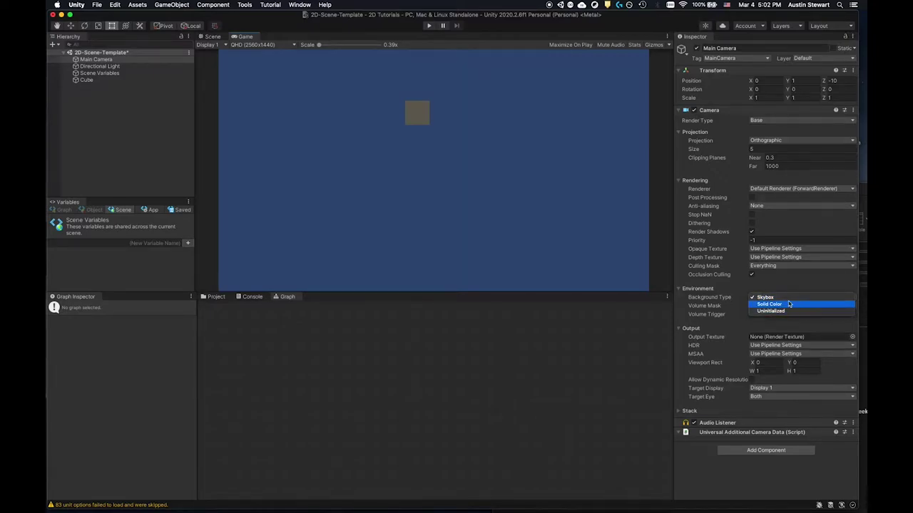
{"action": "left_click", "coordinate": [788, 306]}
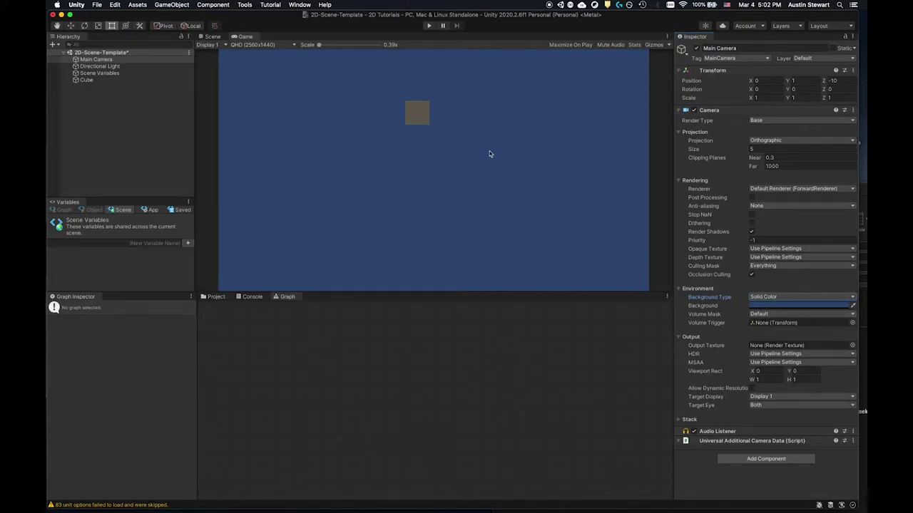
{"action": "left_click", "coordinate": [798, 308]}
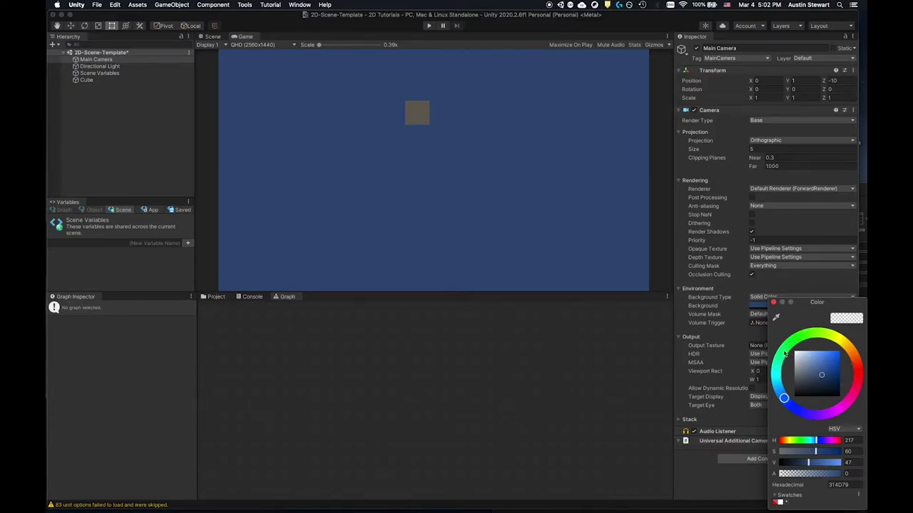
{"action": "left_click", "coordinate": [843, 407]}
{"action": "left_click", "coordinate": [830, 351]}
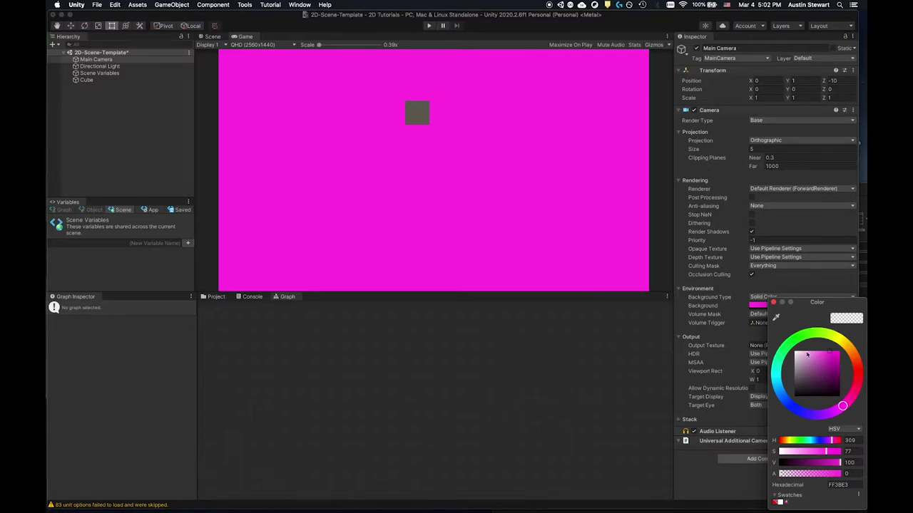
{"action": "left_click", "coordinate": [807, 355]}
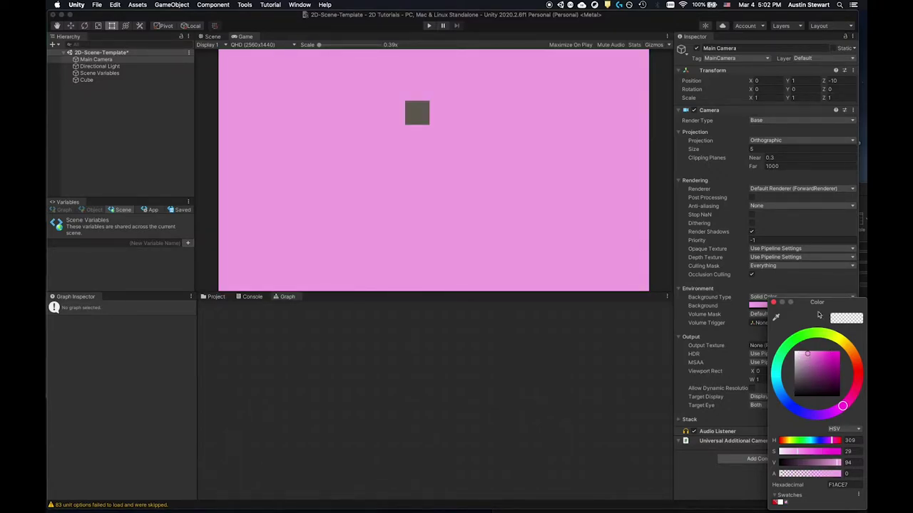
Change the Main Camera's background color to a medium violet-blue and close the color picker.
{"action": "left_click_drag", "start_coordinate": [784, 404], "coordinate": [799, 411]}
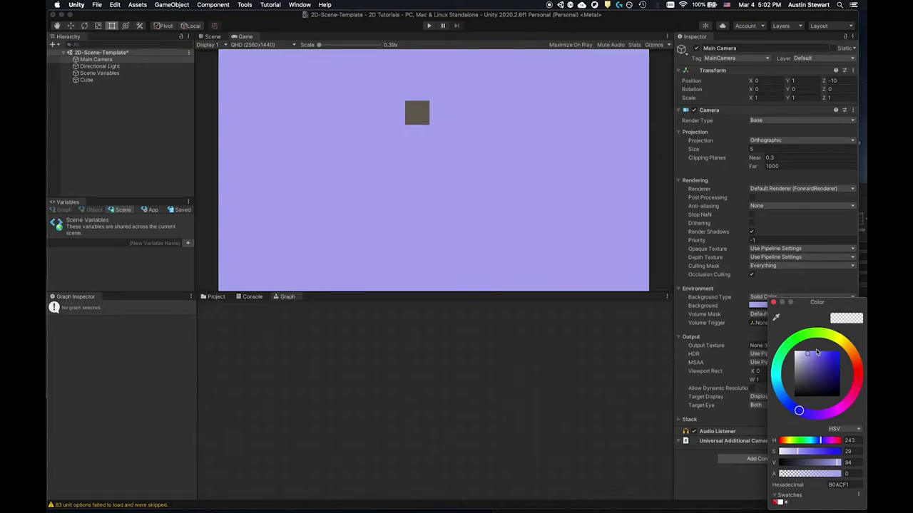
{"action": "mouse_move", "coordinate": [820, 358]}
{"action": "left_mouse_down"}
{"action": "mouse_move", "coordinate": [808, 353]}
{"action": "mouse_move", "coordinate": [815, 359]}
{"action": "mouse_move", "coordinate": [822, 350]}
{"action": "mouse_move", "coordinate": [813, 347]}
{"action": "mouse_move", "coordinate": [814, 364]}
{"action": "left_mouse_up"}
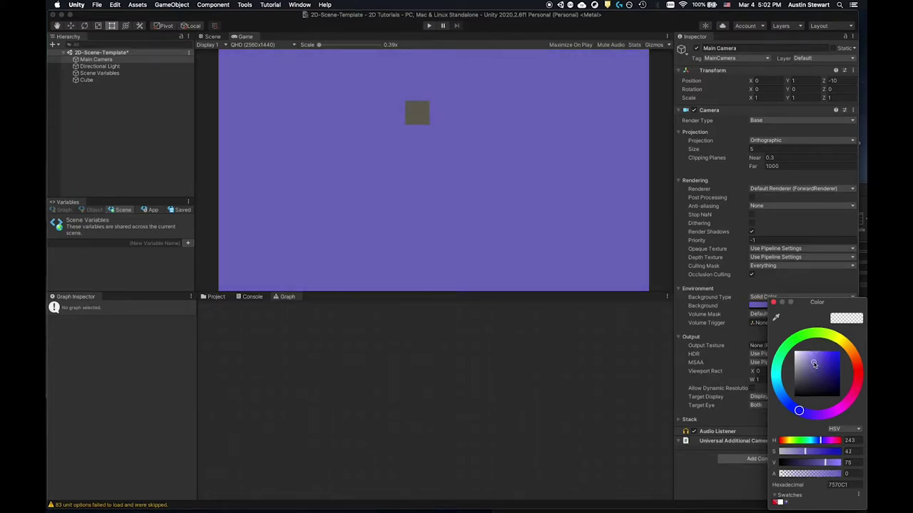
{"action": "left_click_drag", "start_coordinate": [798, 412], "coordinate": [791, 406]}
{"action": "left_click", "coordinate": [773, 303]}
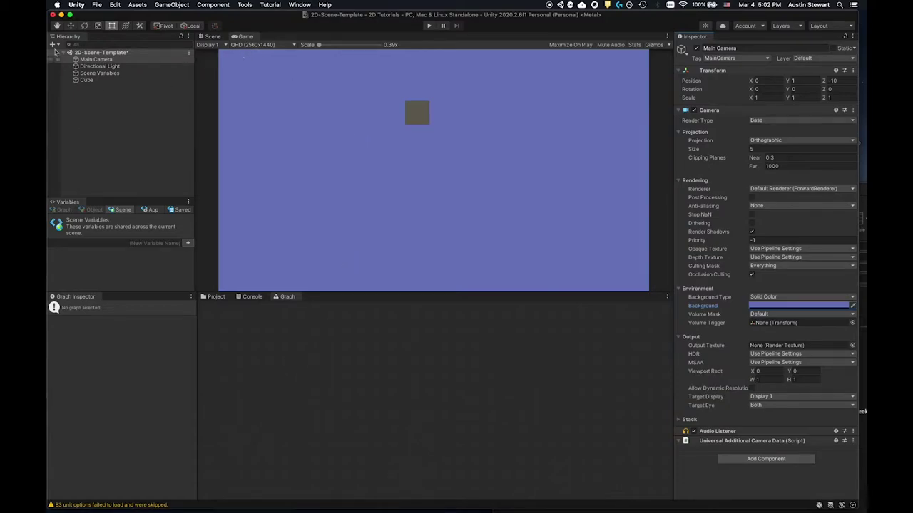
Examine the New 2D Renderer Data and the two Universal Render Pipeline assets in the project's Assets folder.
{"action": "left_click", "coordinate": [94, 60]}
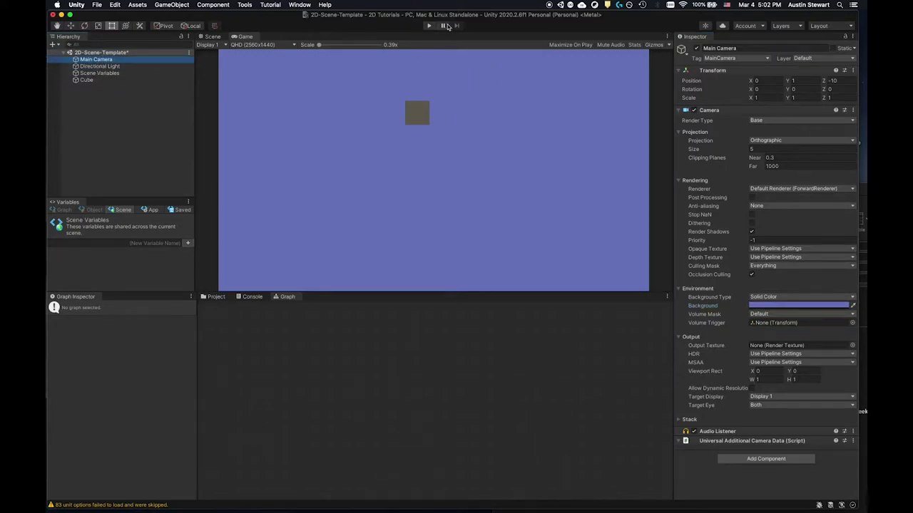
{"action": "left_click", "coordinate": [214, 297]}
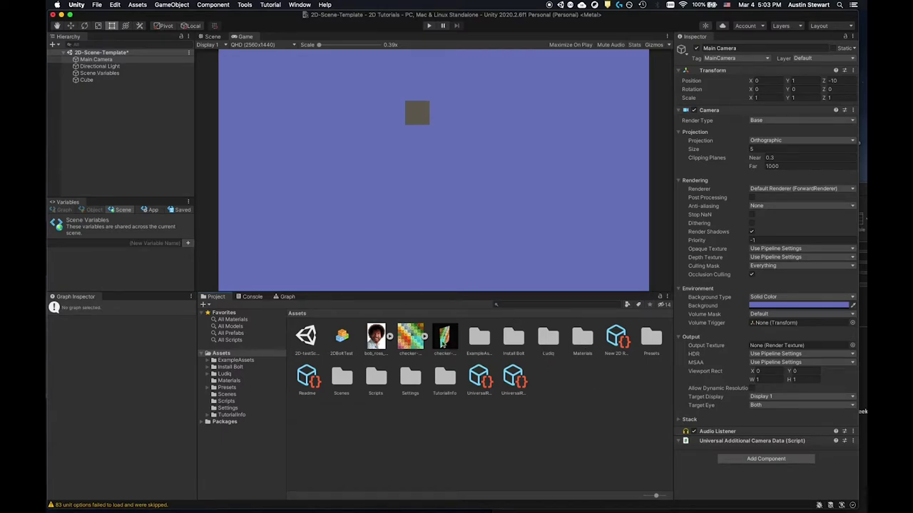
{"action": "left_click", "coordinate": [618, 339]}
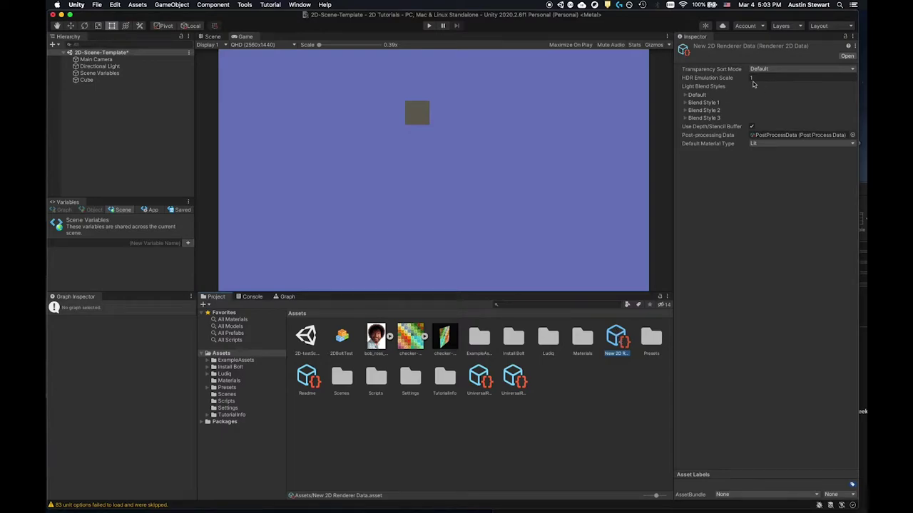
{"action": "left_click", "coordinate": [516, 379]}
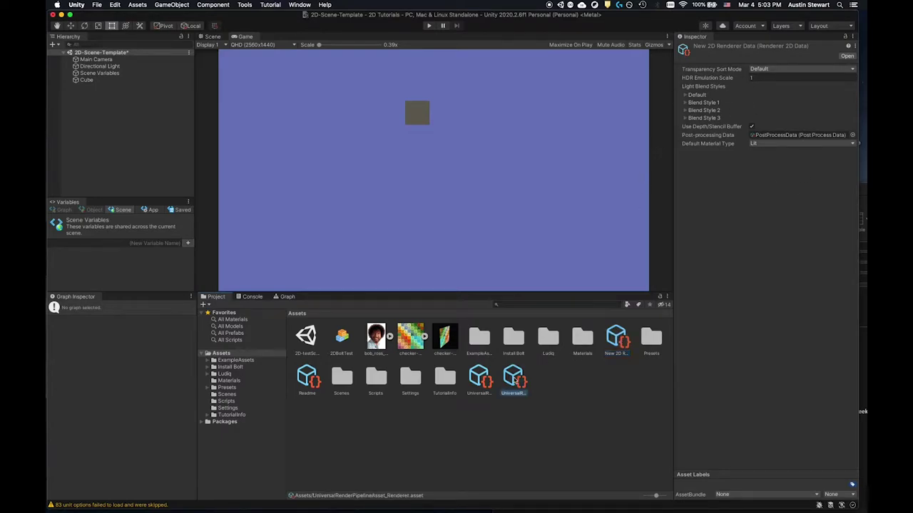
{"action": "left_click", "coordinate": [478, 380]}
{"action": "left_click", "coordinate": [515, 378]}
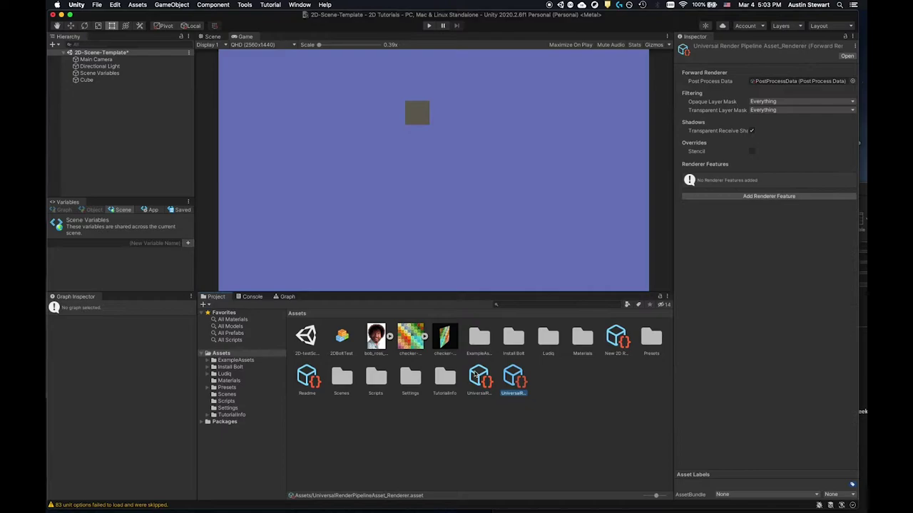
{"action": "left_click", "coordinate": [618, 335]}
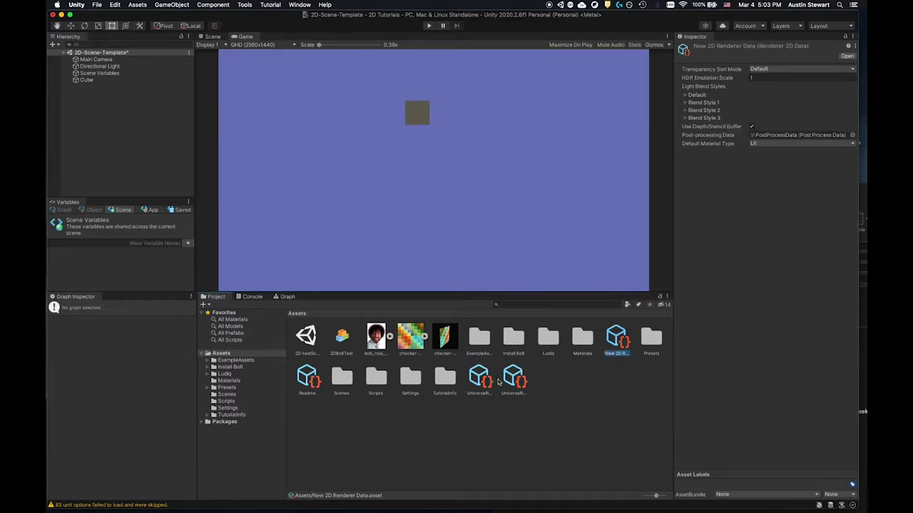
{"action": "left_click", "coordinate": [482, 381]}
{"action": "left_click", "coordinate": [570, 386]}
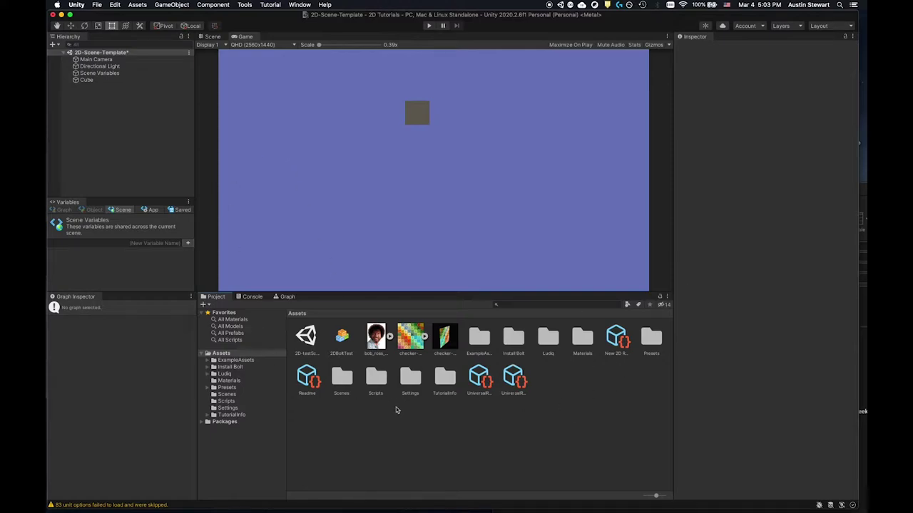
Create a Universal Render Pipeline Asset (Forward Renderer) named 2DPipeline in Assets and inspect it and its renderer.
{"action": "right_click", "coordinate": [441, 430]}
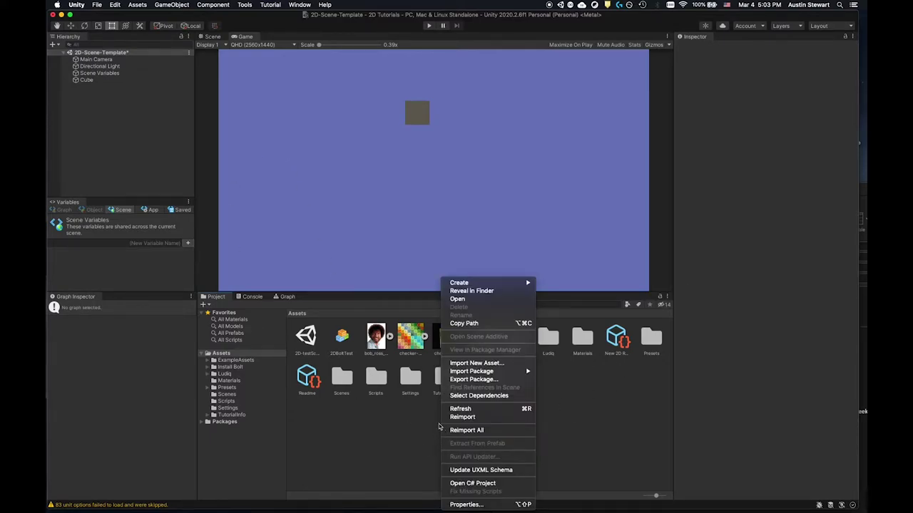
{"action": "mouse_move", "coordinate": [473, 284]}
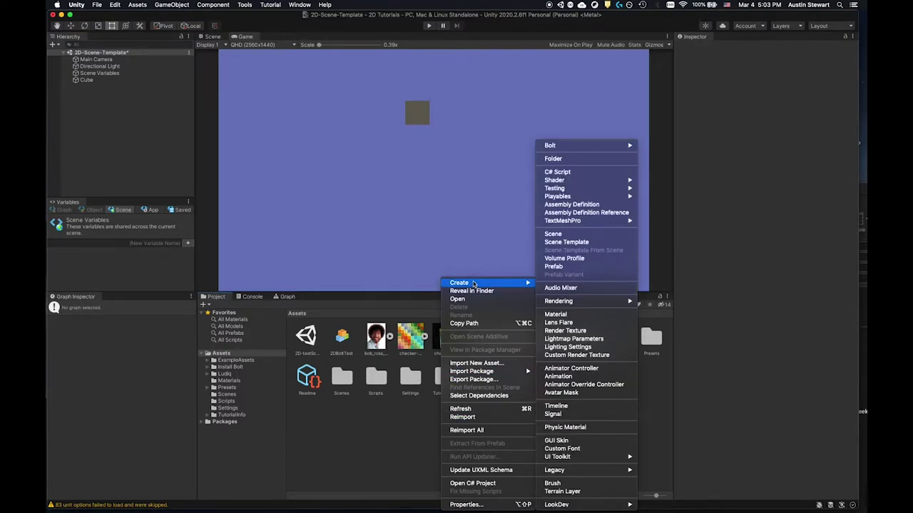
{"action": "mouse_move", "coordinate": [564, 302]}
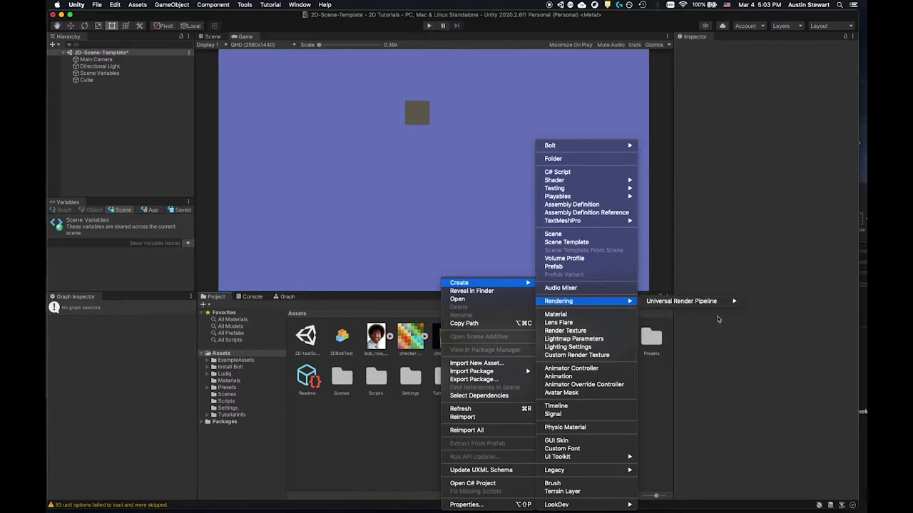
{"action": "mouse_move", "coordinate": [722, 306]}
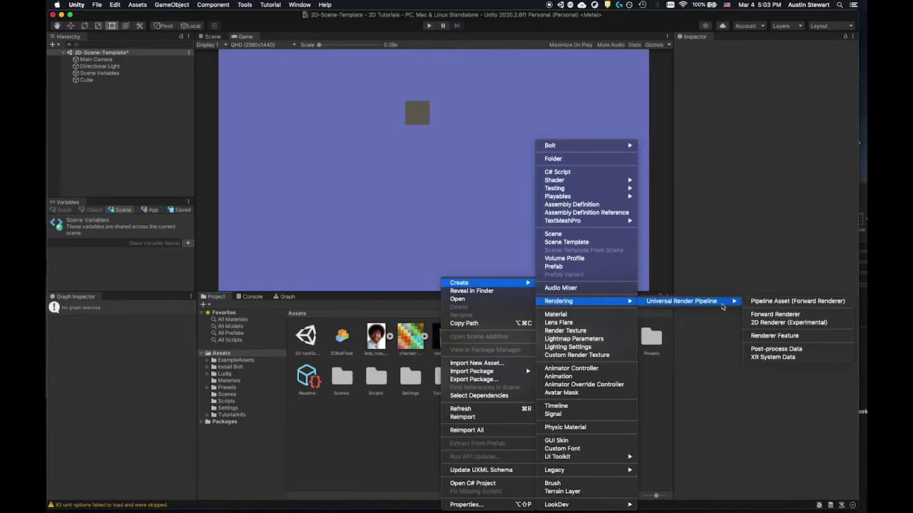
{"action": "left_click", "coordinate": [775, 304]}
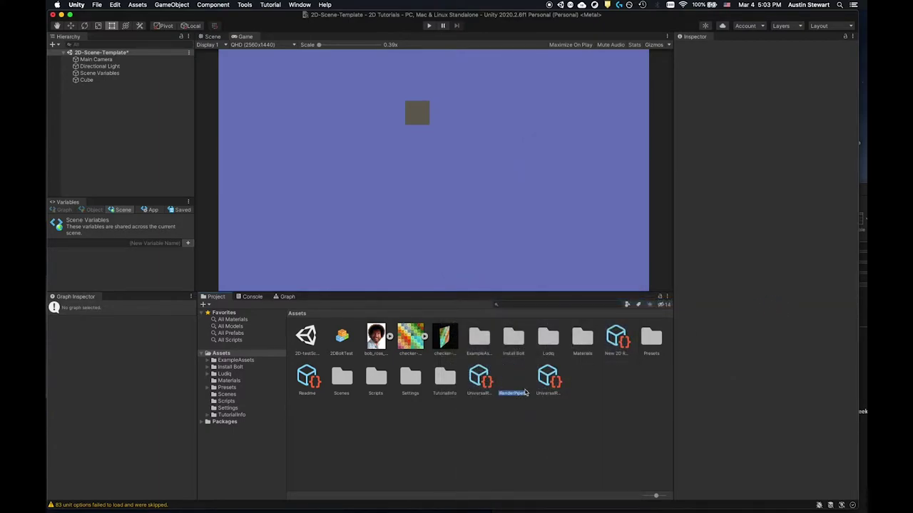
{"action": "type", "text": "2DPipelineIn"}
{"action": "key", "text": "Return"}
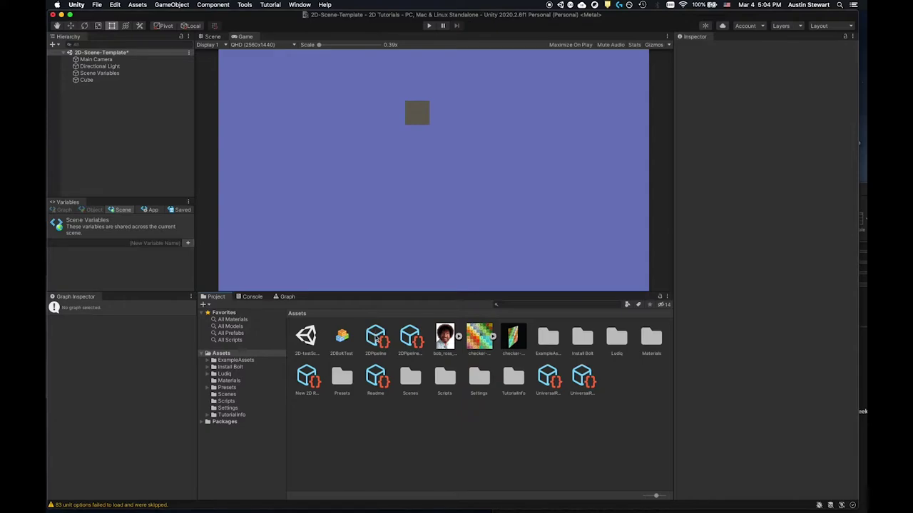
{"action": "left_click", "coordinate": [410, 336]}
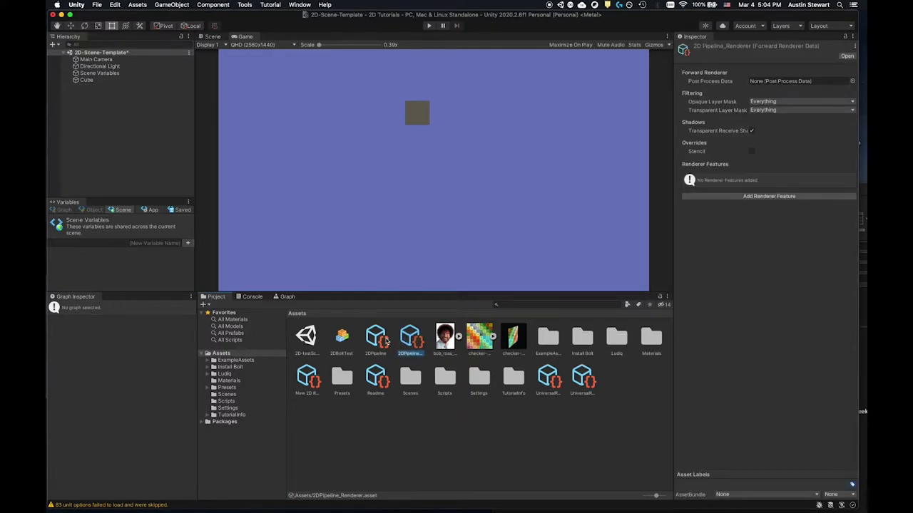
{"action": "left_click", "coordinate": [382, 340]}
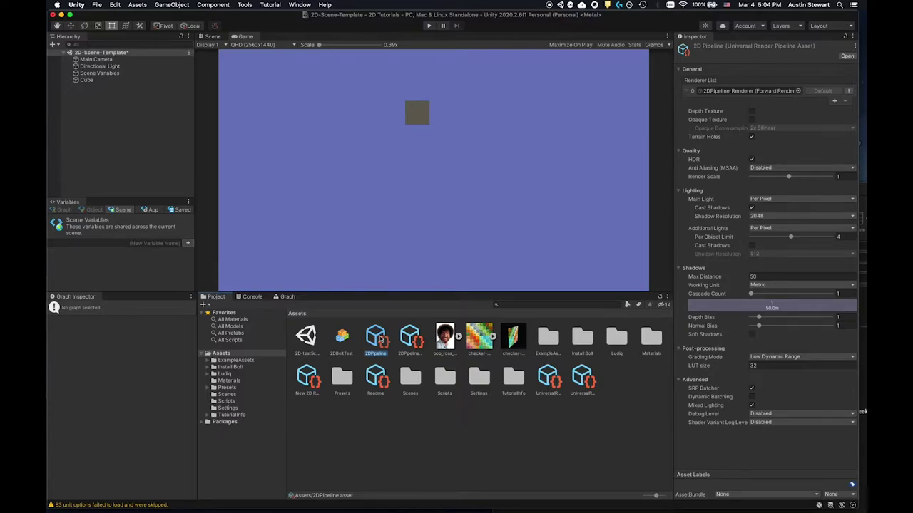
Create a Universal Render Pipeline 2D Renderer (Experimental) asset in Assets and name it 2D Renderer Data 1.
{"action": "left_click", "coordinate": [402, 436]}
{"action": "right_click", "coordinate": [422, 425]}
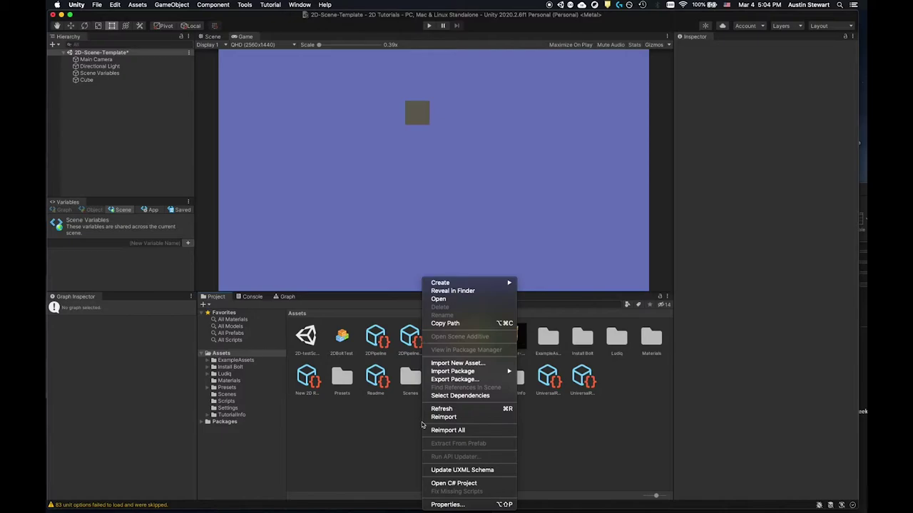
{"action": "mouse_move", "coordinate": [441, 286]}
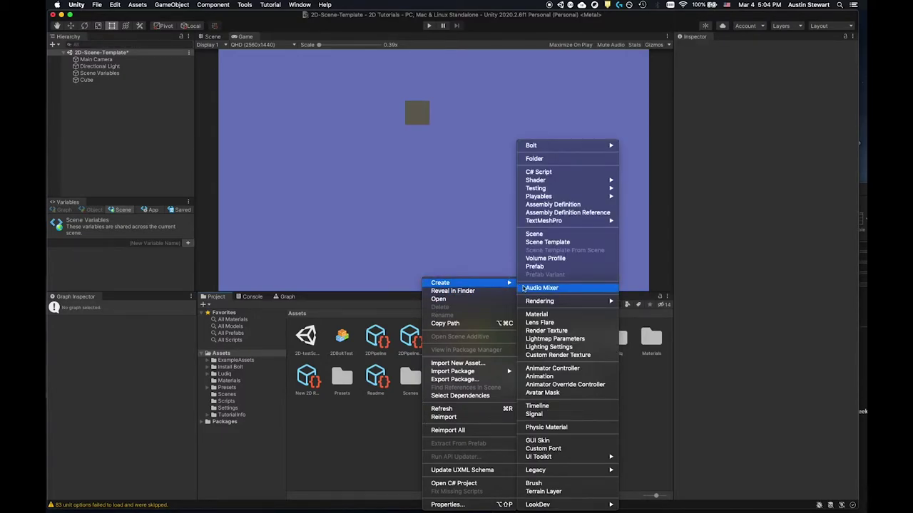
{"action": "mouse_move", "coordinate": [621, 301]}
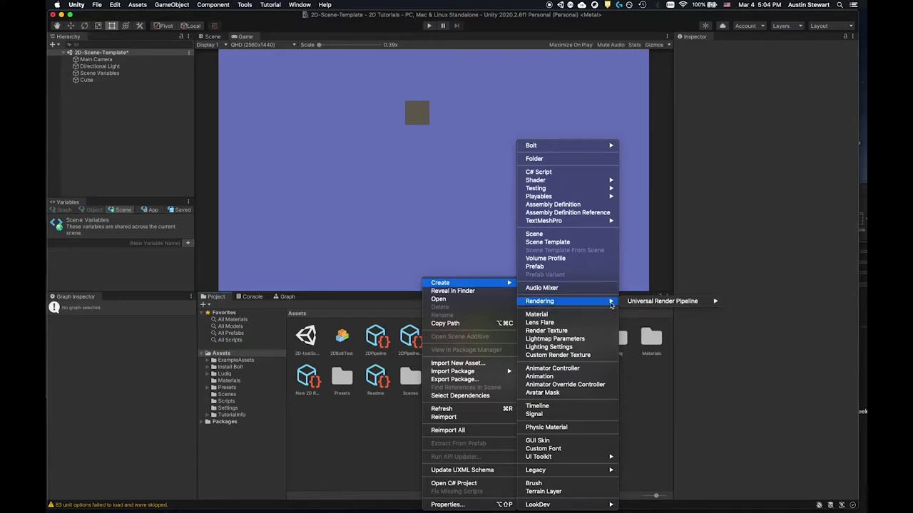
{"action": "mouse_move", "coordinate": [659, 302]}
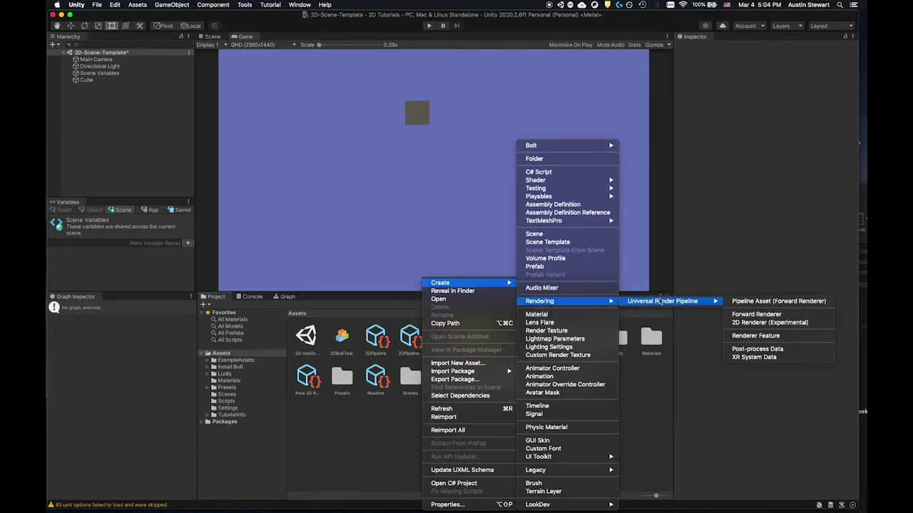
{"action": "left_click", "coordinate": [755, 323]}
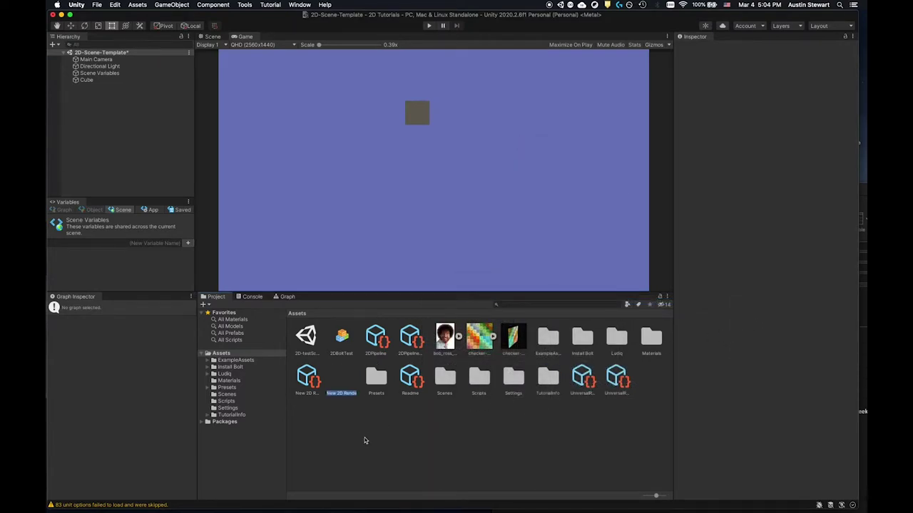
{"action": "left_click", "coordinate": [337, 391]}
{"action": "left_click_drag", "start_coordinate": [335, 393], "coordinate": [368, 396]}
{"action": "key", "text": "BackSpace"}
{"action": "left_click", "coordinate": [347, 422]}
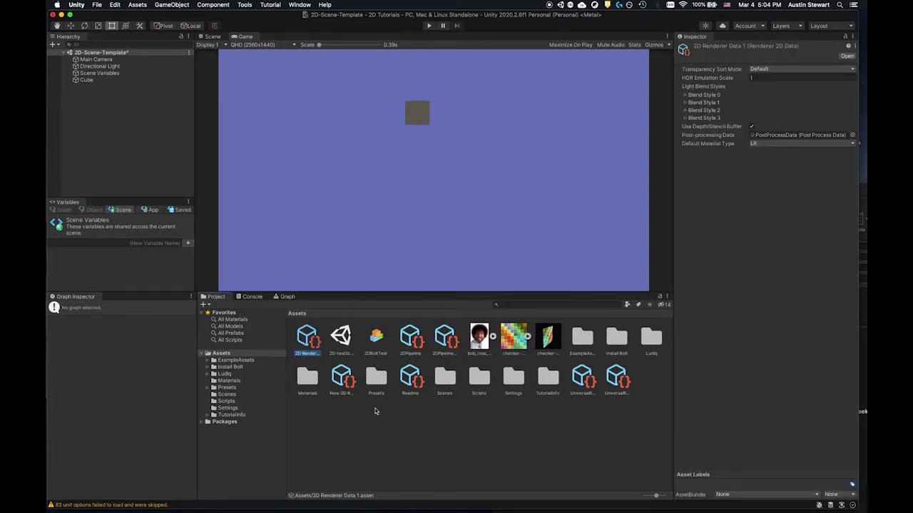
Review the Default Material Type and Transparency Sort Mode options of New 2D Renderer Data, keeping Lit and Default.
{"action": "left_click", "coordinate": [342, 380]}
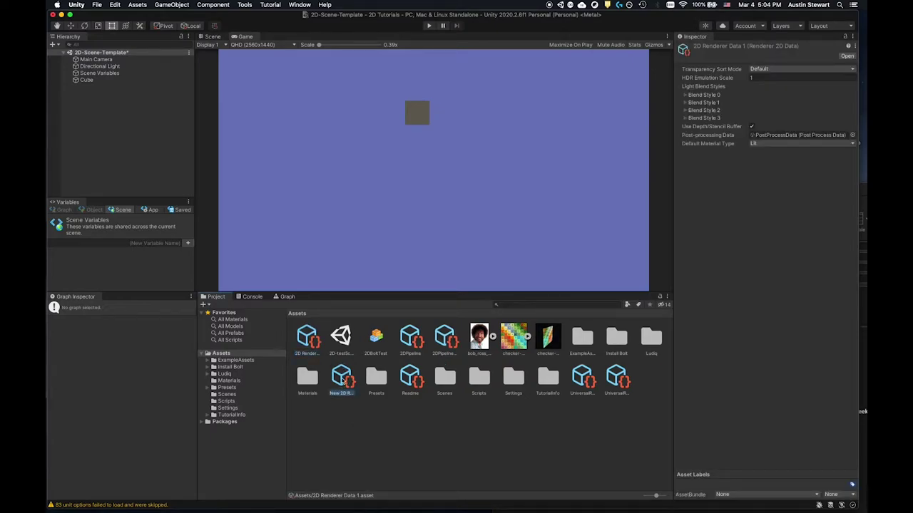
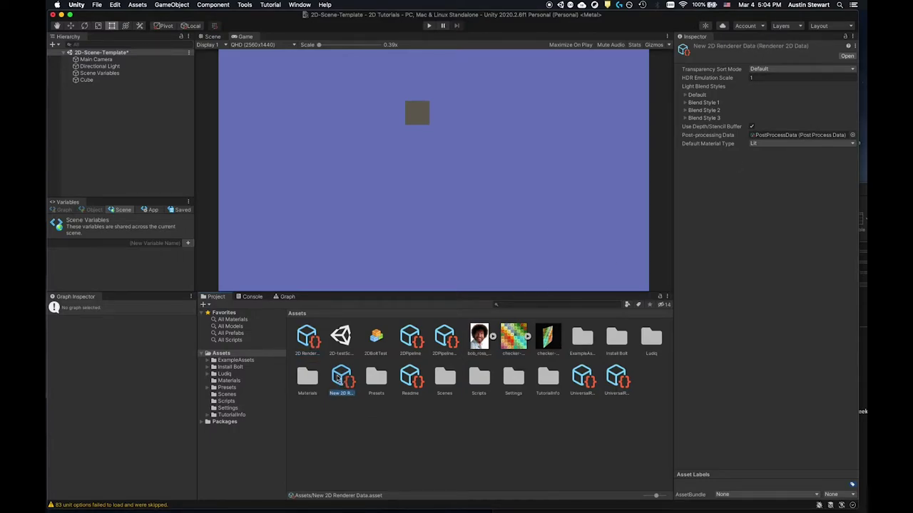
{"action": "left_click", "coordinate": [758, 143]}
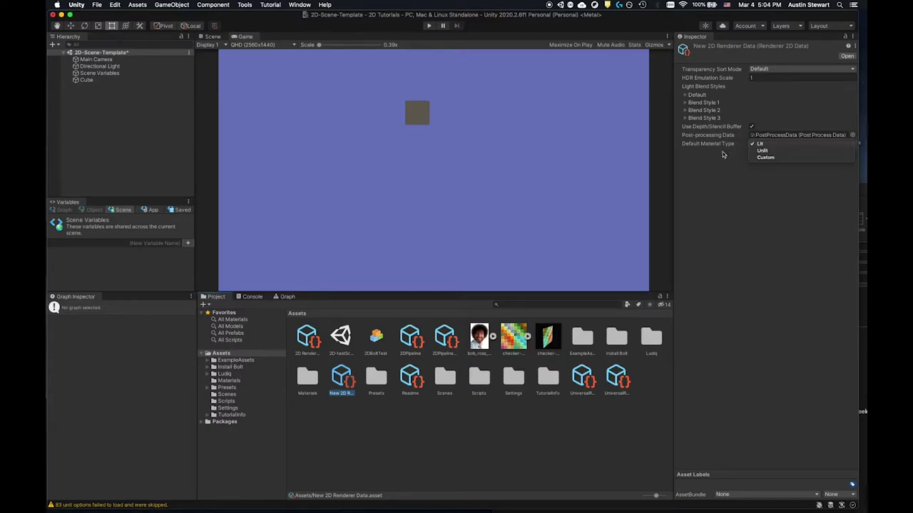
{"action": "left_click", "coordinate": [758, 145]}
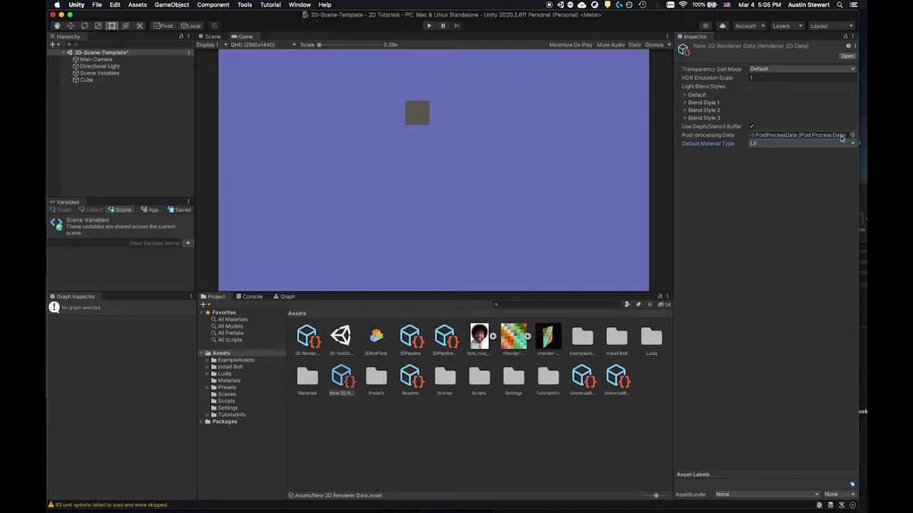
{"action": "left_click", "coordinate": [770, 69]}
{"action": "left_click", "coordinate": [760, 71]}
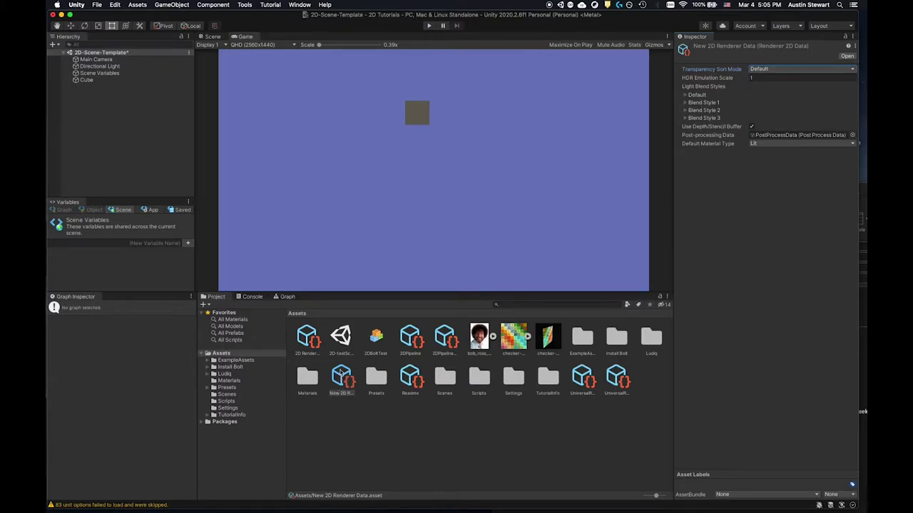
Assign 2D Renderer Data 1 as the renderer in the 2DPipeline asset's Renderer List and close the asset picker.
{"action": "left_click", "coordinate": [412, 340]}
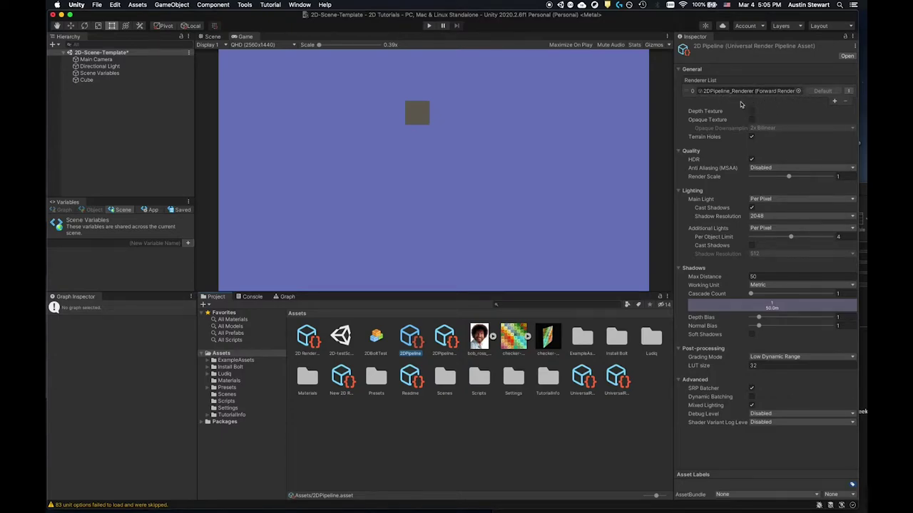
{"action": "left_click", "coordinate": [798, 92]}
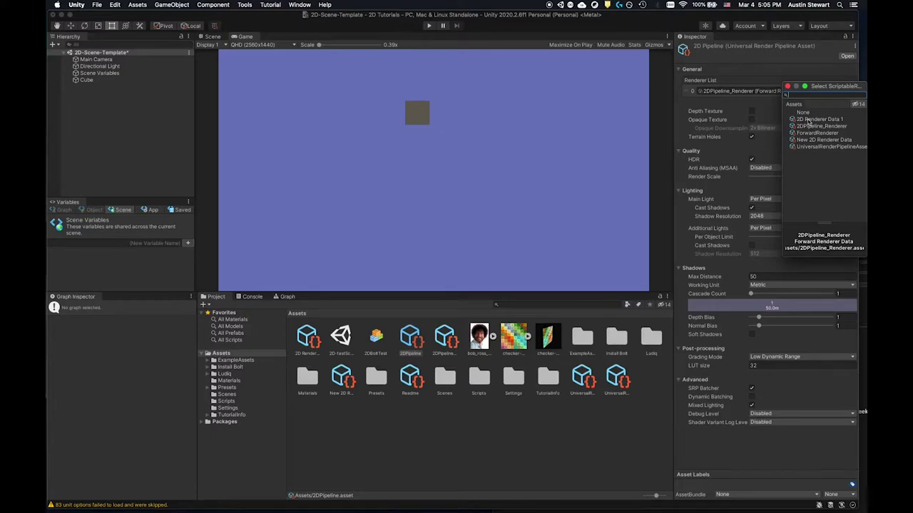
{"action": "left_click", "coordinate": [812, 119]}
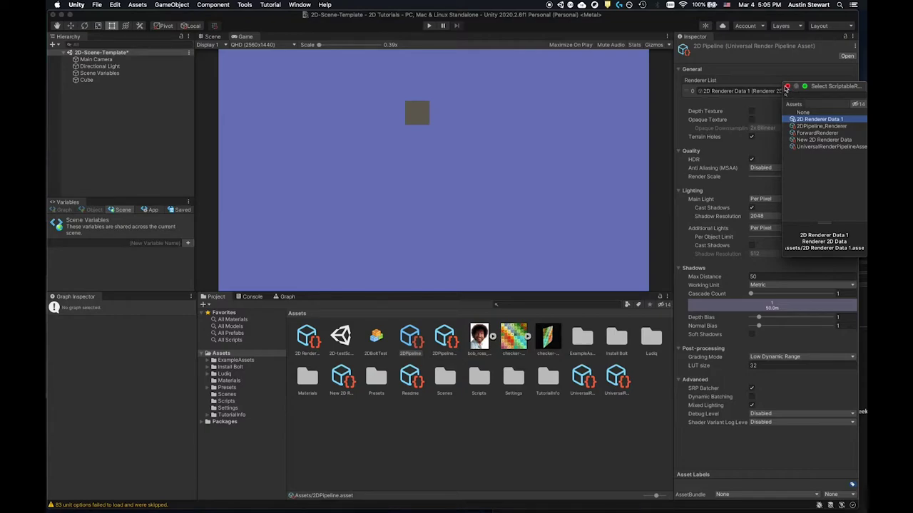
{"action": "left_click", "coordinate": [786, 87]}
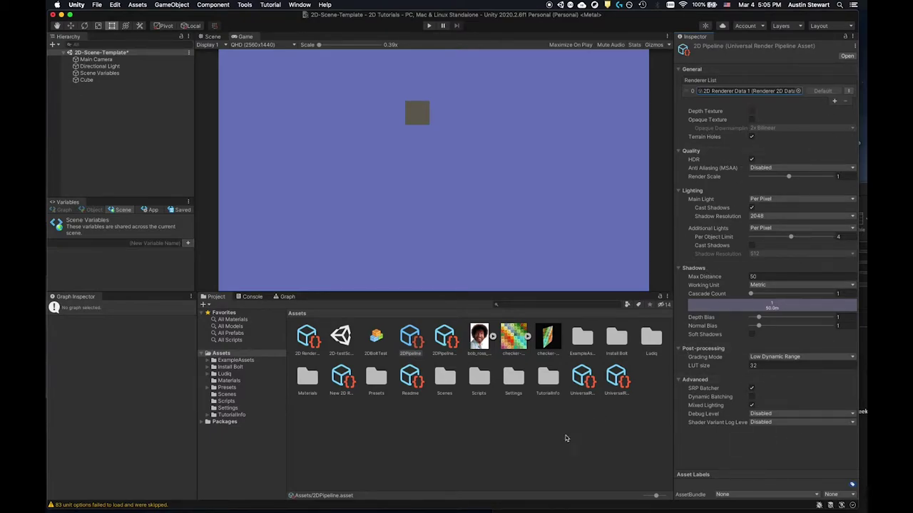
Open the Project Settings and show the Graphics page with its Scriptable Render Pipeline Settings.
{"action": "left_click", "coordinate": [549, 461]}
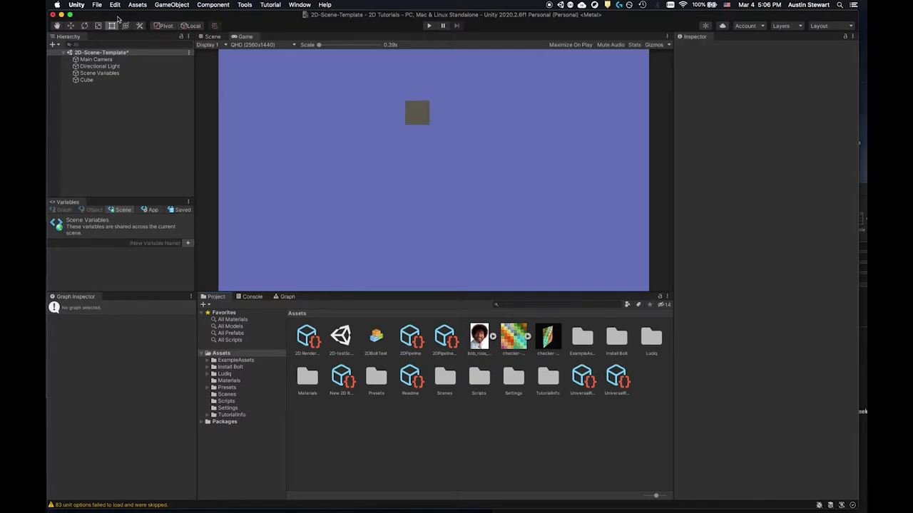
{"action": "left_click", "coordinate": [96, 7]}
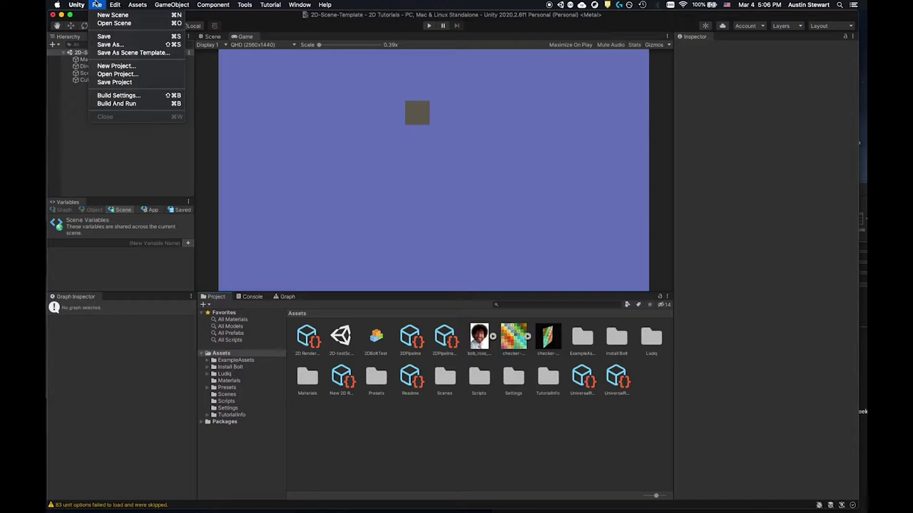
{"action": "mouse_move", "coordinate": [76, 5]}
{"action": "mouse_move", "coordinate": [126, 4]}
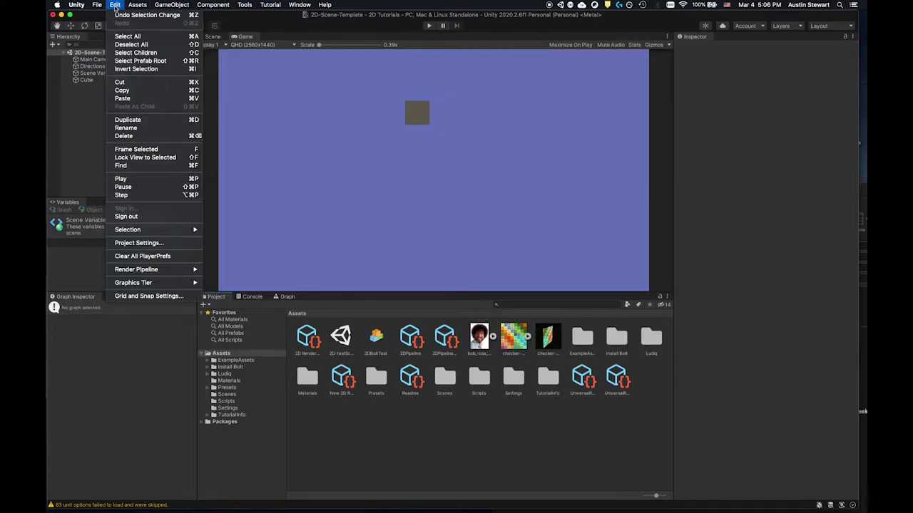
{"action": "left_click", "coordinate": [152, 244]}
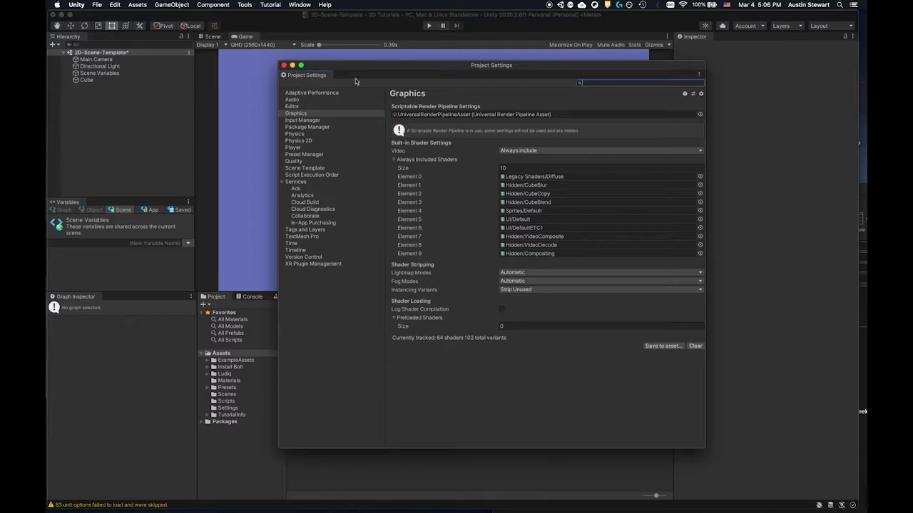
{"action": "left_click", "coordinate": [293, 114]}
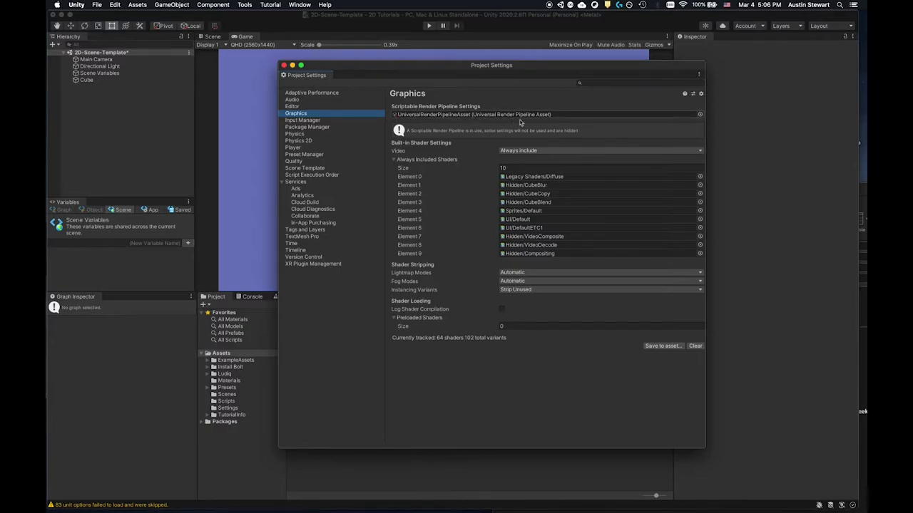
Set the Scriptable Render Pipeline Settings asset to 2DPipeline and close the Project Settings.
{"action": "left_click", "coordinate": [700, 115]}
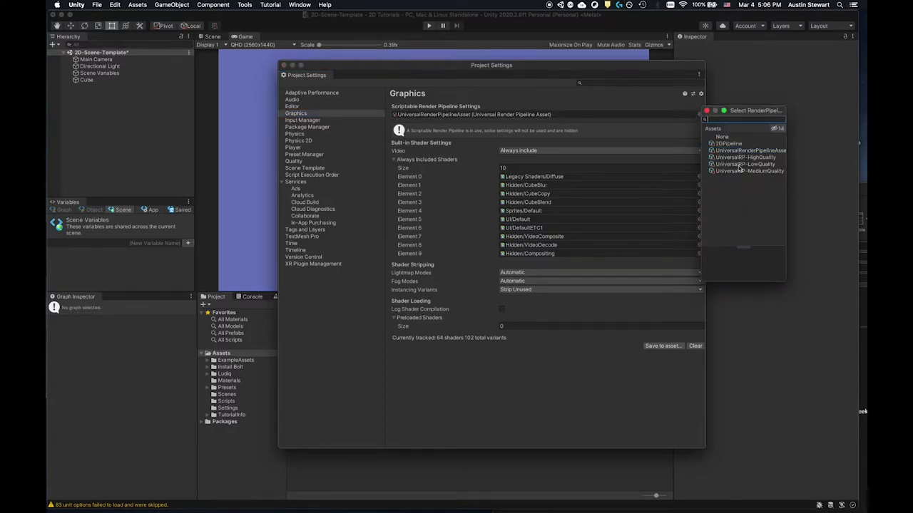
{"action": "left_click", "coordinate": [727, 144]}
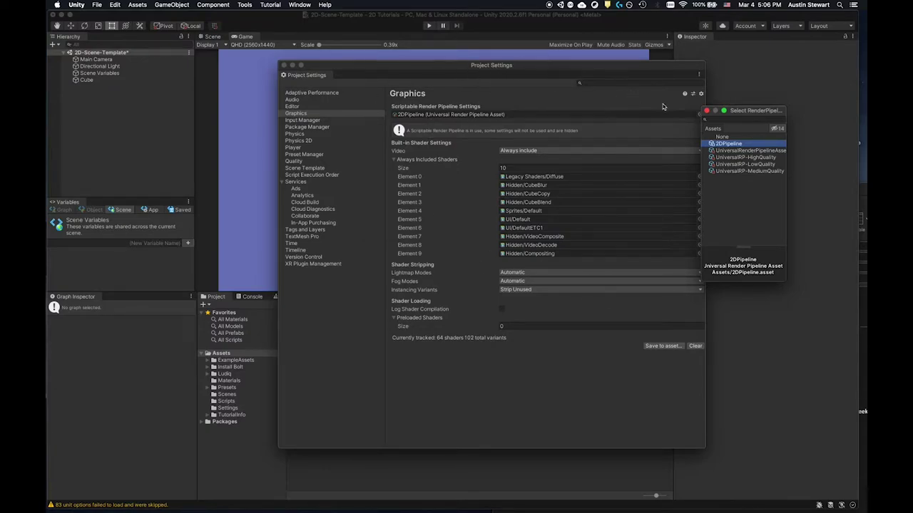
{"action": "left_click", "coordinate": [707, 111]}
{"action": "left_click_drag", "start_coordinate": [360, 71], "coordinate": [496, 144]}
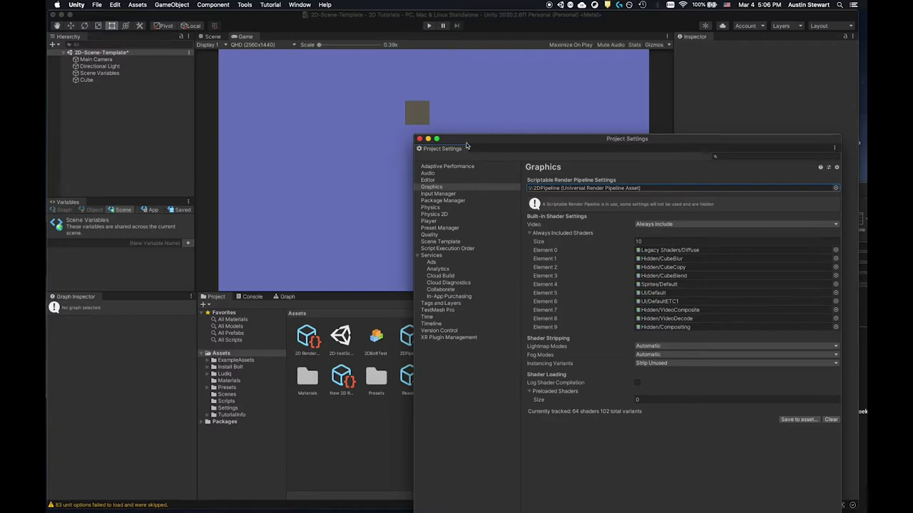
{"action": "left_click_drag", "start_coordinate": [467, 146], "coordinate": [476, 116]}
{"action": "left_click", "coordinate": [438, 116]}
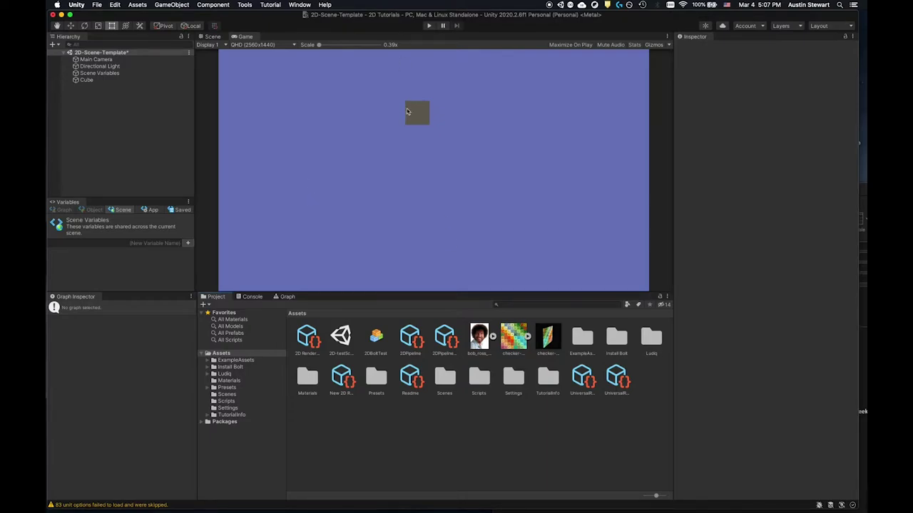
Move the Cube to about X -4.73, Y 0.71 in the Scene view.
{"action": "left_click", "coordinate": [86, 81]}
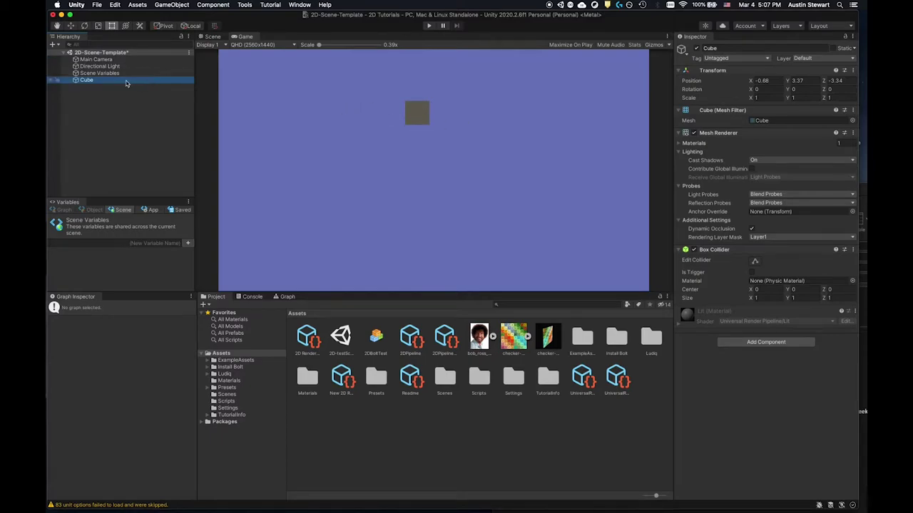
{"action": "left_click", "coordinate": [212, 37]}
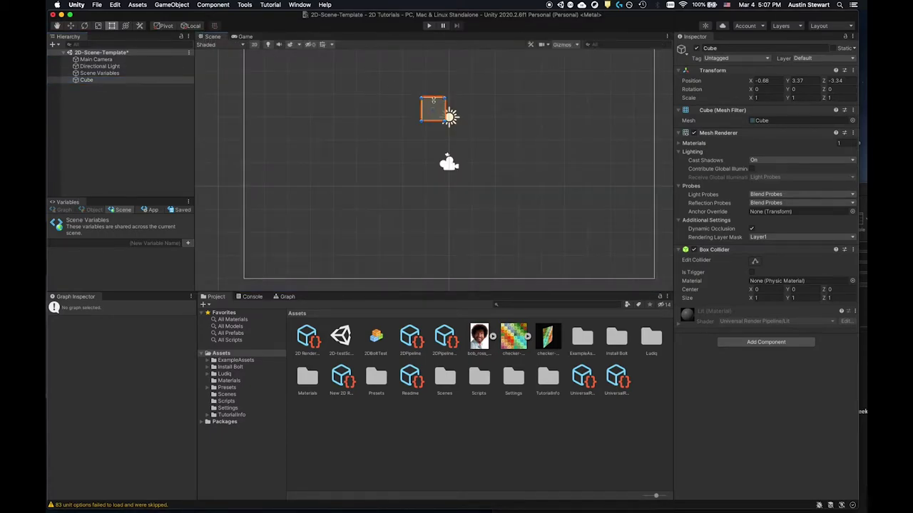
{"action": "left_click_drag", "start_coordinate": [437, 105], "coordinate": [342, 172]}
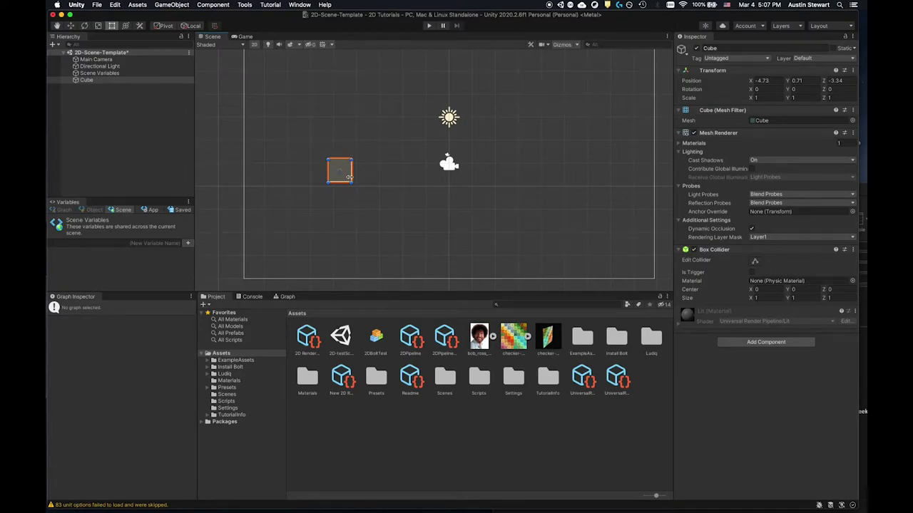
Delete the Cube from the scene.
{"action": "left_click", "coordinate": [86, 81]}
{"action": "right_click", "coordinate": [85, 81]}
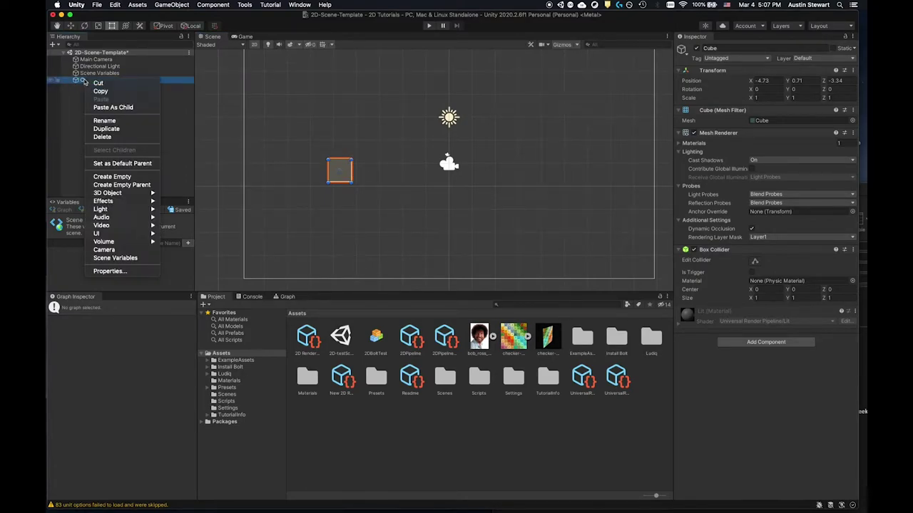
{"action": "left_click", "coordinate": [104, 136]}
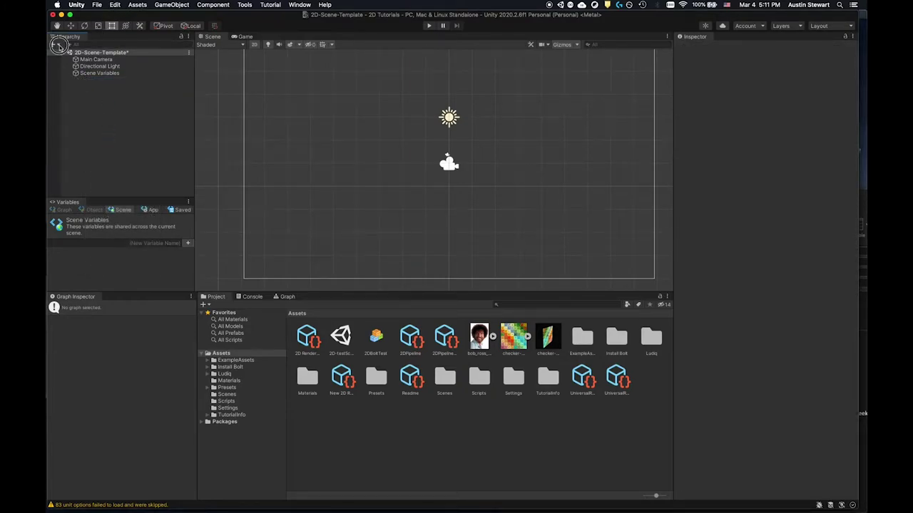
{"action": "left_click", "coordinate": [61, 45]}
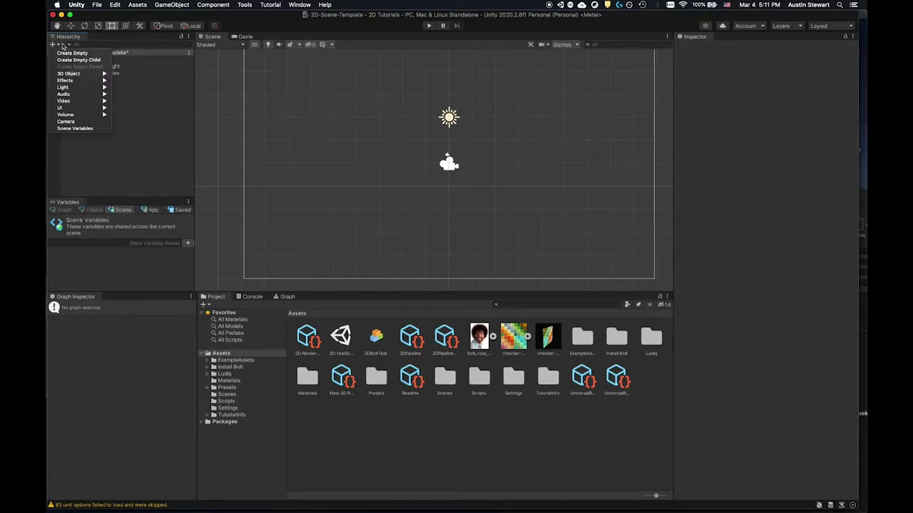
{"action": "mouse_move", "coordinate": [69, 75]}
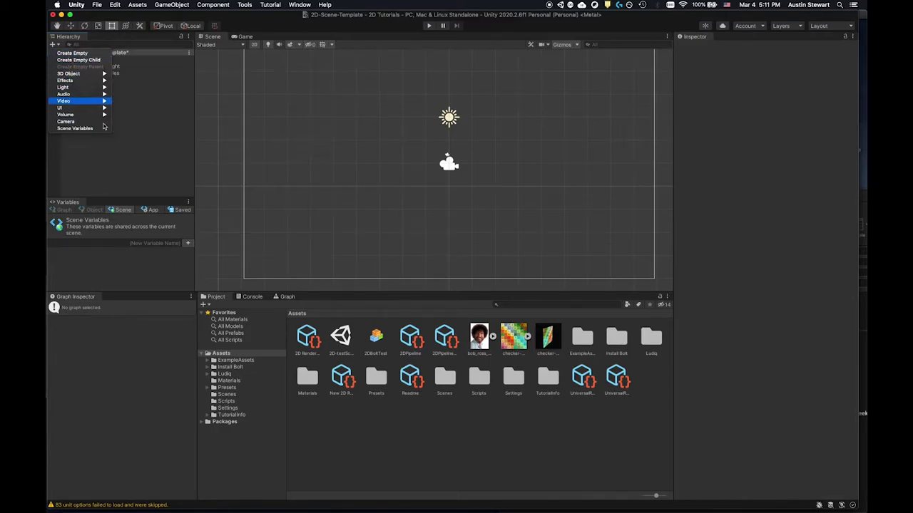
{"action": "left_click", "coordinate": [112, 147]}
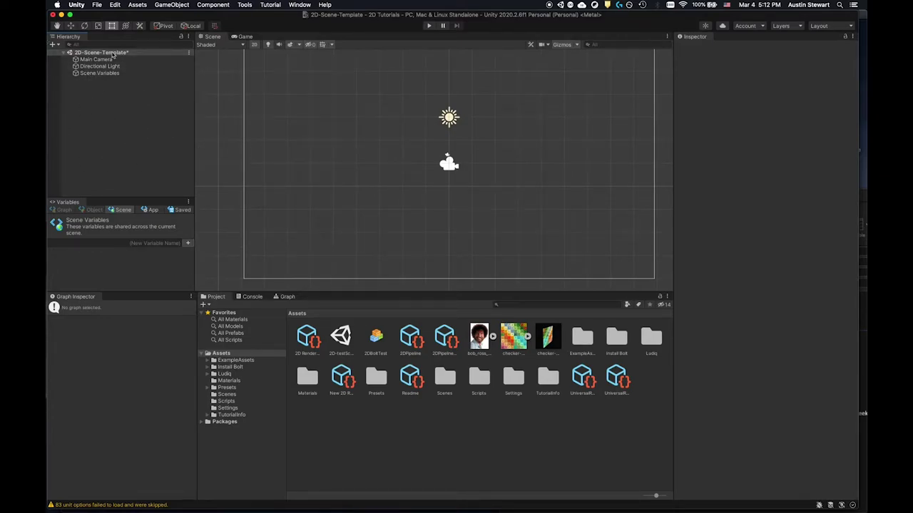
Install the 2D Sprite 1.0.0 package from the Unity Registry and close the Package Manager.
{"action": "left_click", "coordinate": [296, 5]}
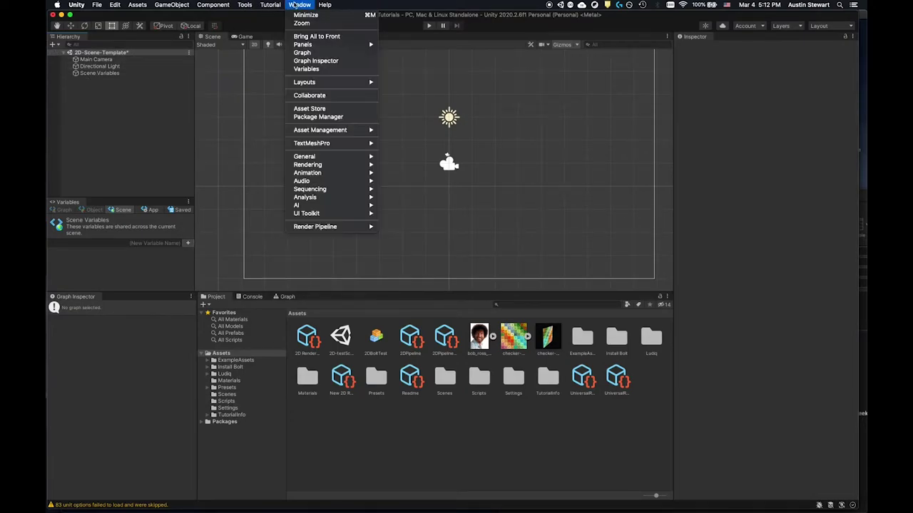
{"action": "left_click", "coordinate": [332, 117]}
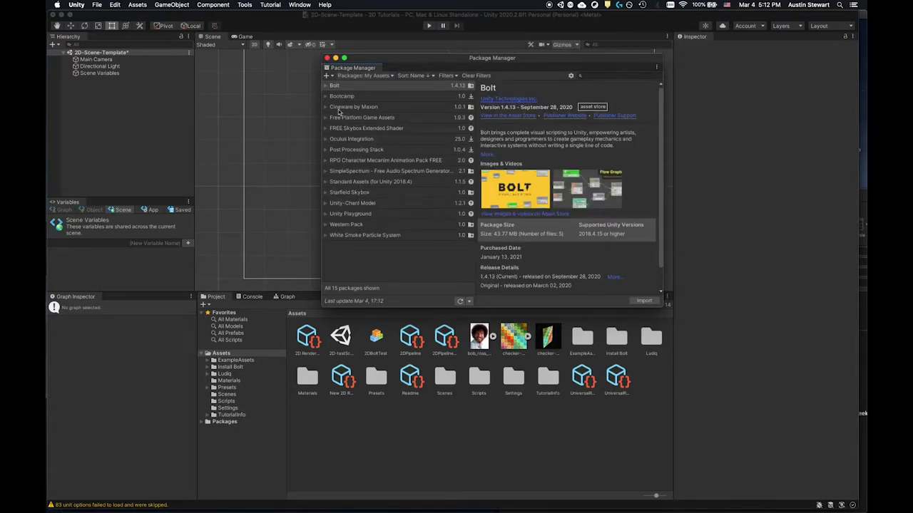
{"action": "left_click", "coordinate": [367, 76]}
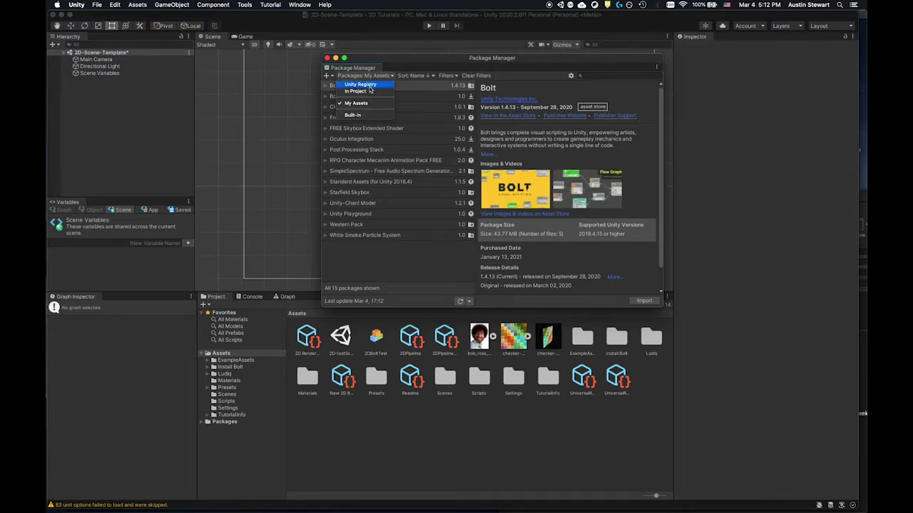
{"action": "left_click", "coordinate": [369, 87]}
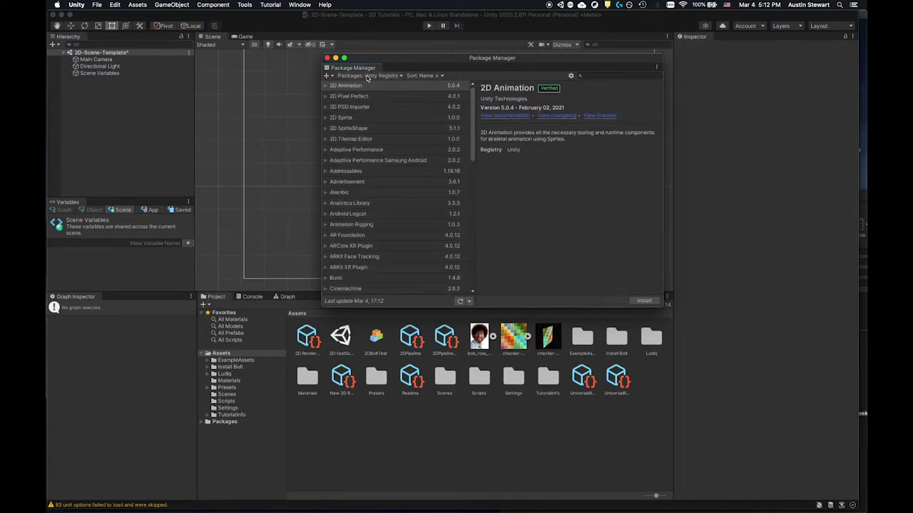
{"action": "left_click", "coordinate": [341, 118]}
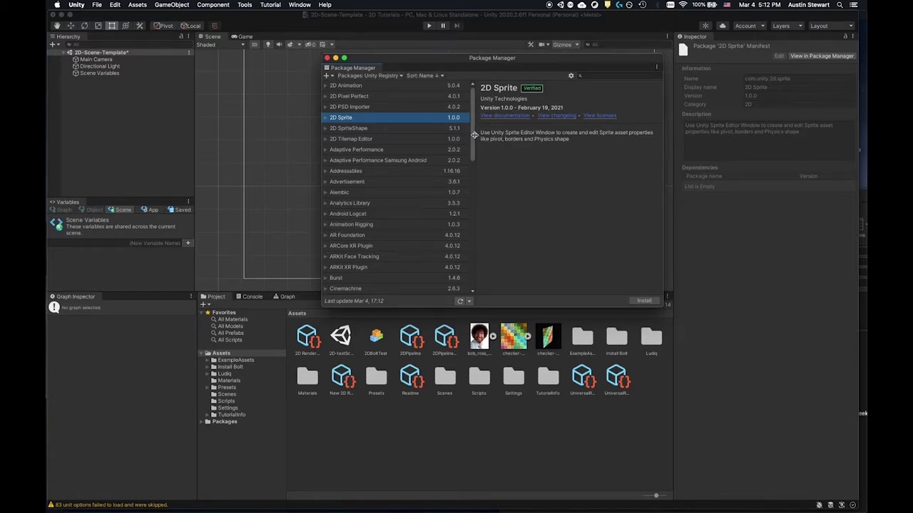
{"action": "left_click_drag", "start_coordinate": [474, 141], "coordinate": [483, 61]}
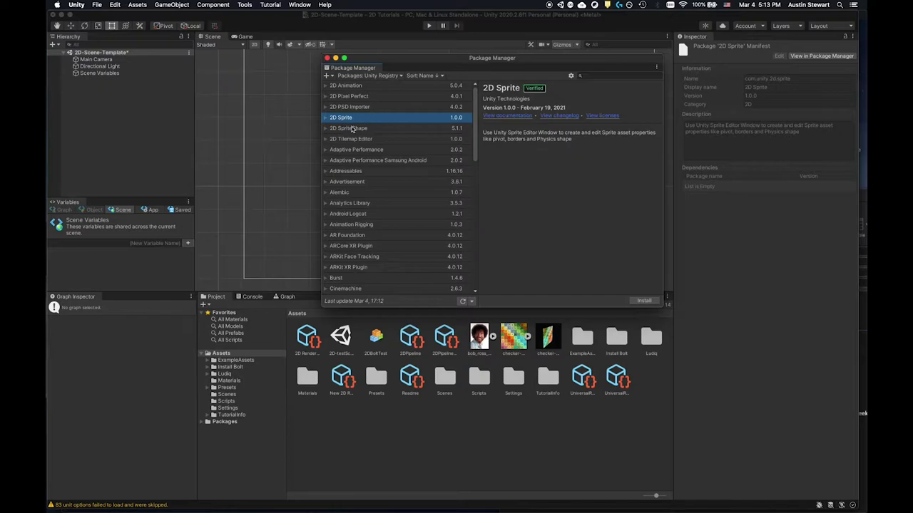
{"action": "left_click", "coordinate": [326, 121]}
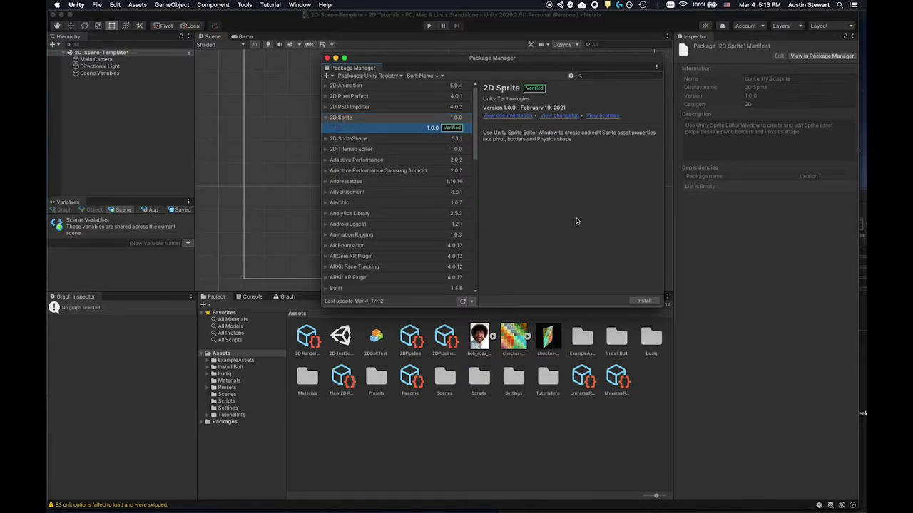
{"action": "left_click", "coordinate": [644, 301]}
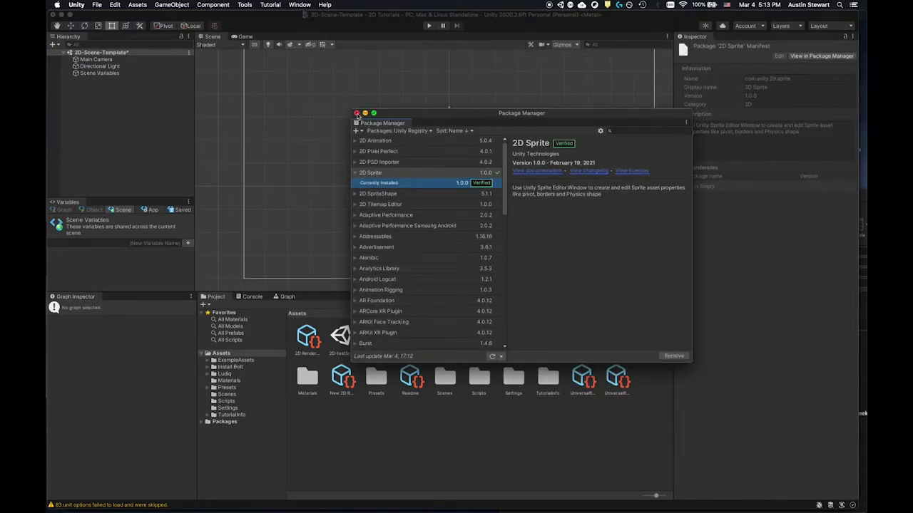
{"action": "left_click", "coordinate": [357, 113]}
{"action": "left_click", "coordinate": [52, 44]}
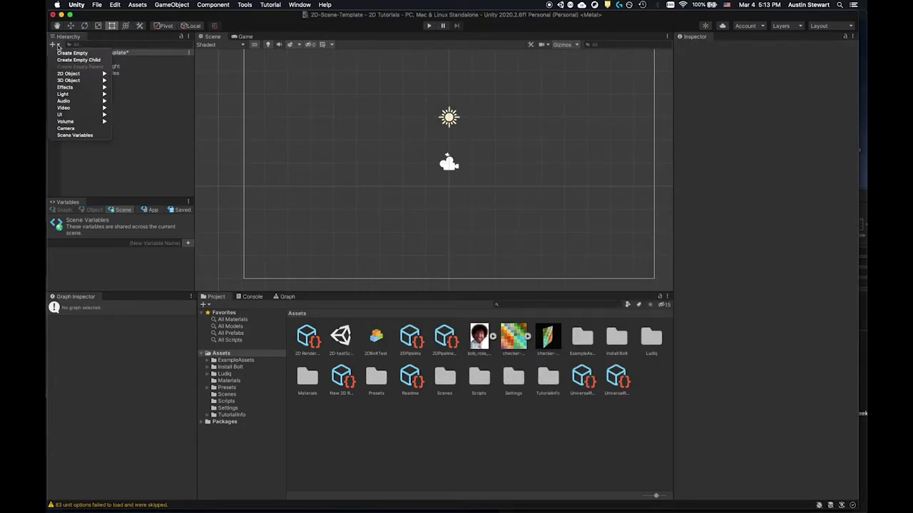
{"action": "mouse_move", "coordinate": [63, 74]}
{"action": "mouse_move", "coordinate": [132, 74]}
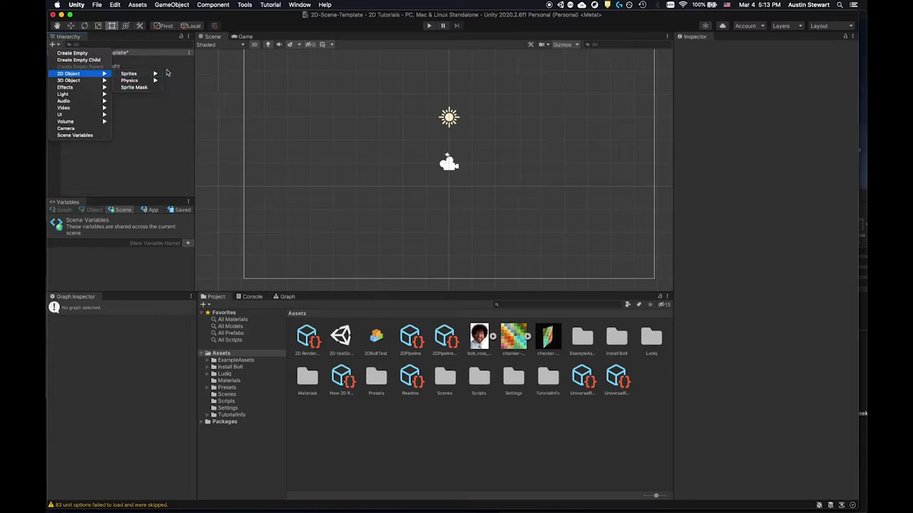
{"action": "left_click", "coordinate": [147, 105]}
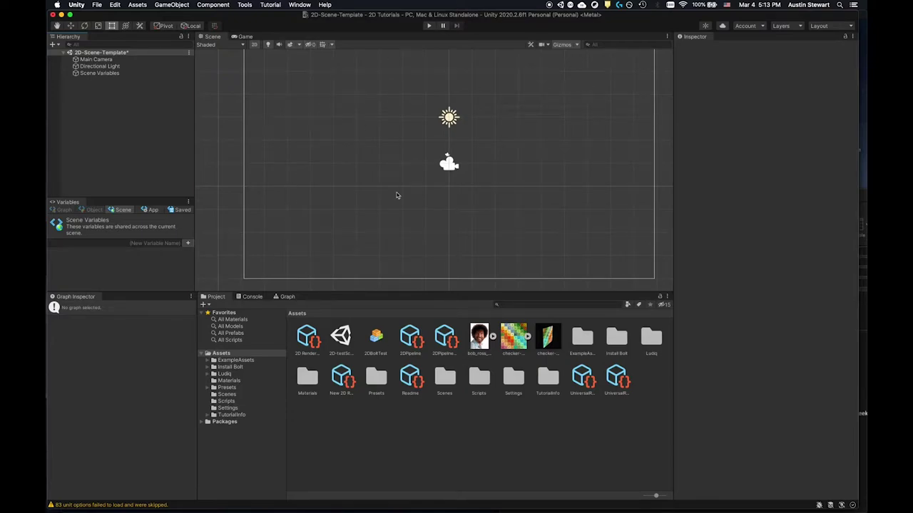
Add a 2D Square sprite to the scene and move it to about X -4.93, Y 3.31.
{"action": "left_click", "coordinate": [53, 45]}
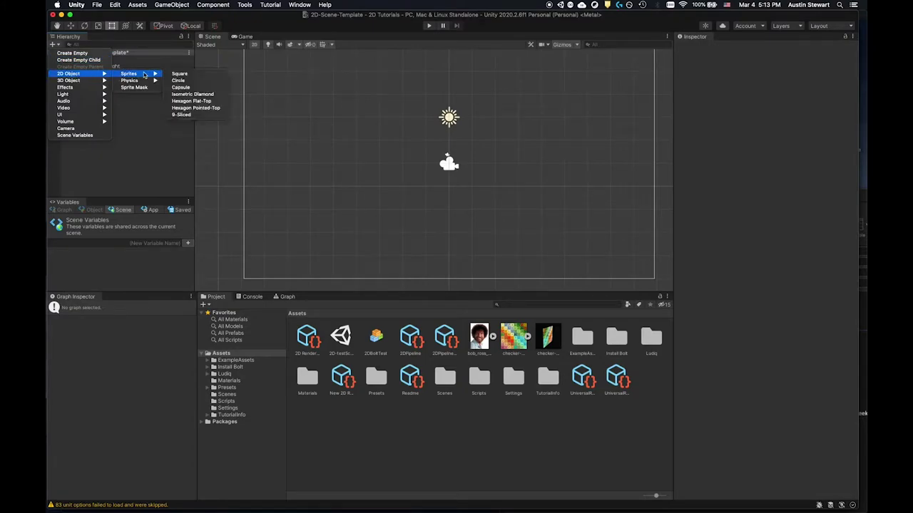
{"action": "left_click", "coordinate": [194, 77]}
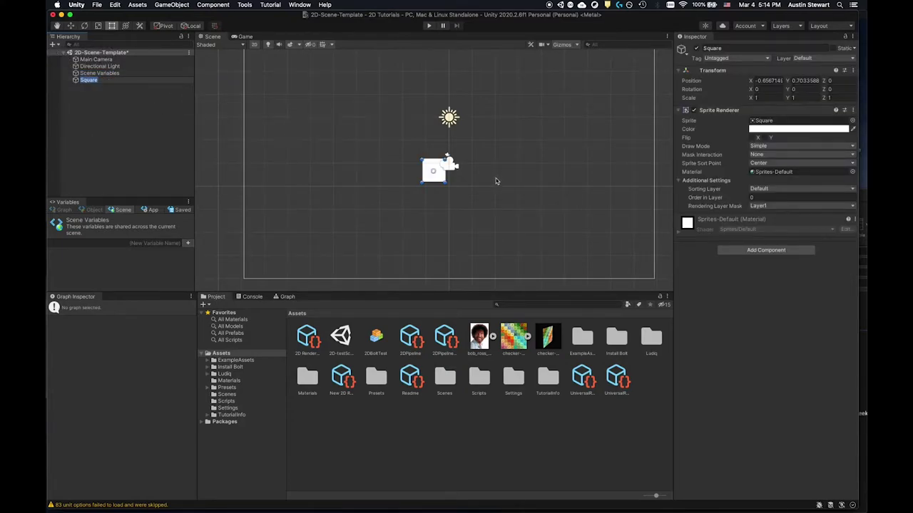
{"action": "left_click", "coordinate": [347, 174]}
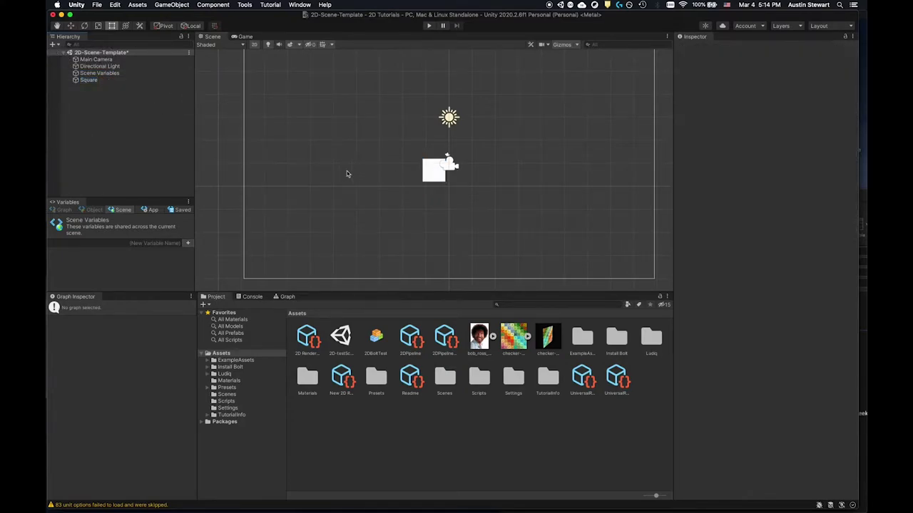
{"action": "left_click", "coordinate": [435, 175]}
{"action": "left_click_drag", "start_coordinate": [430, 165], "coordinate": [327, 121]}
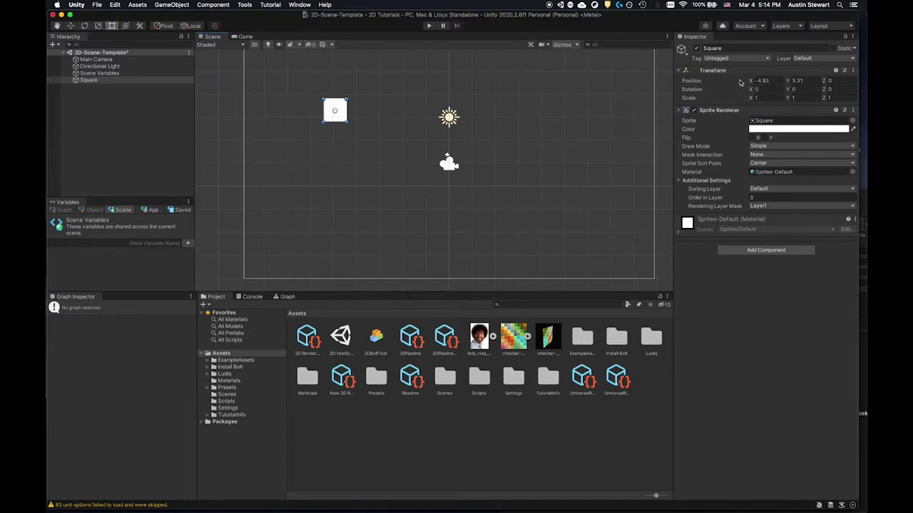
Set the Square's sprite color to bright green (HSV 91, 73, 85) and move it to about X -6.9, Y -0.98.
{"action": "left_click", "coordinate": [788, 130]}
{"action": "left_click", "coordinate": [835, 159]}
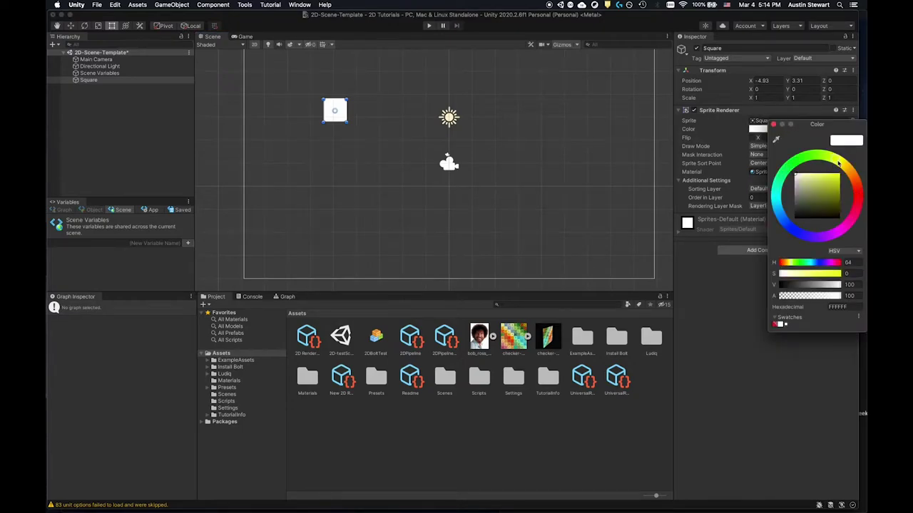
{"action": "left_click", "coordinate": [833, 180]}
{"action": "left_click", "coordinate": [813, 186]}
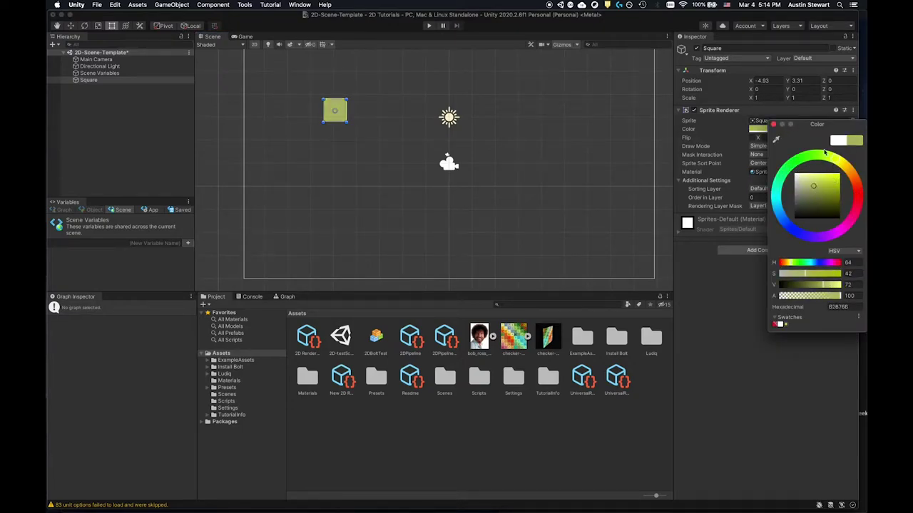
{"action": "left_click", "coordinate": [824, 153]}
{"action": "left_click", "coordinate": [828, 182]}
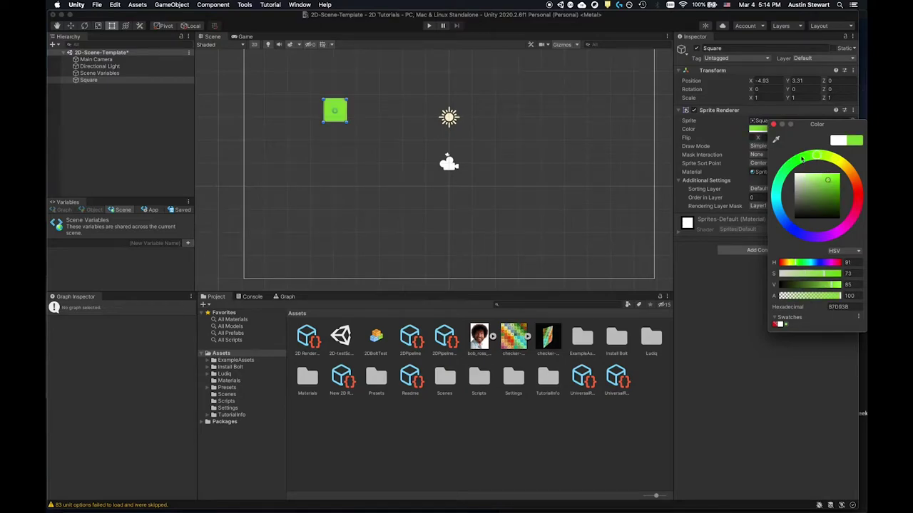
{"action": "left_click", "coordinate": [773, 125]}
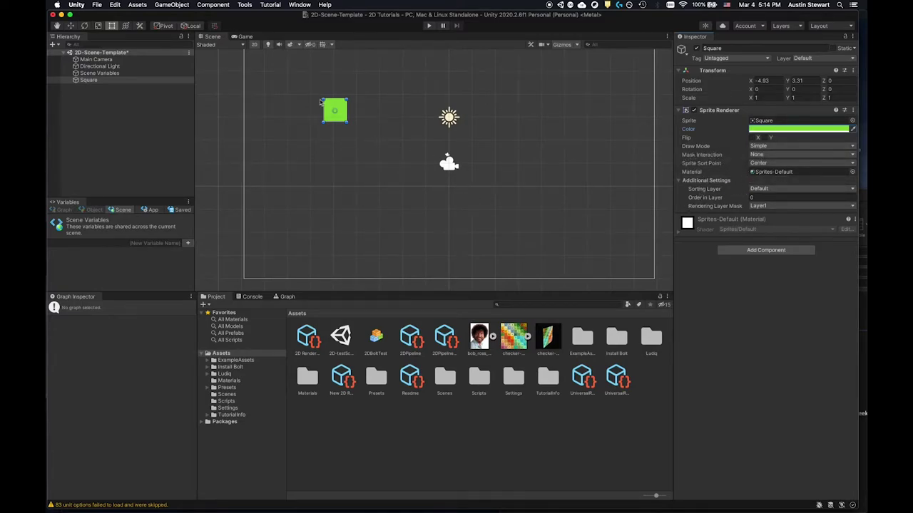
{"action": "left_click_drag", "start_coordinate": [337, 104], "coordinate": [298, 204]}
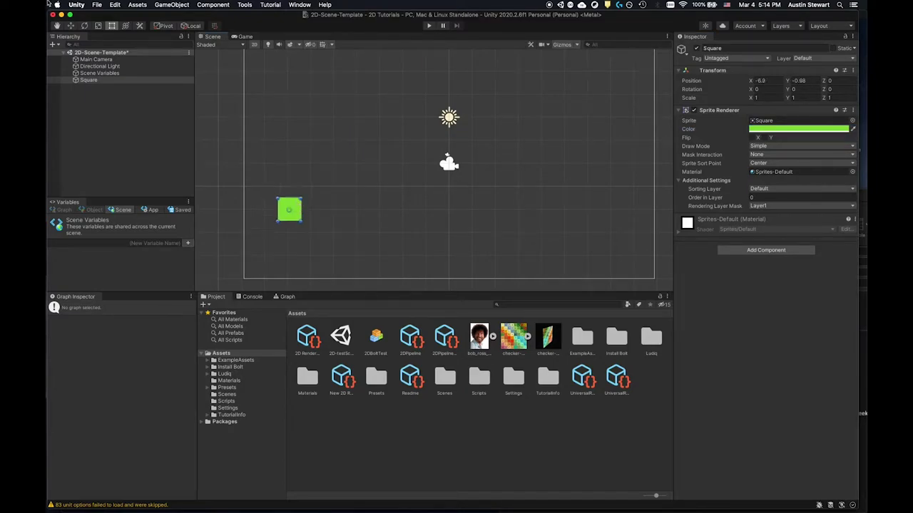